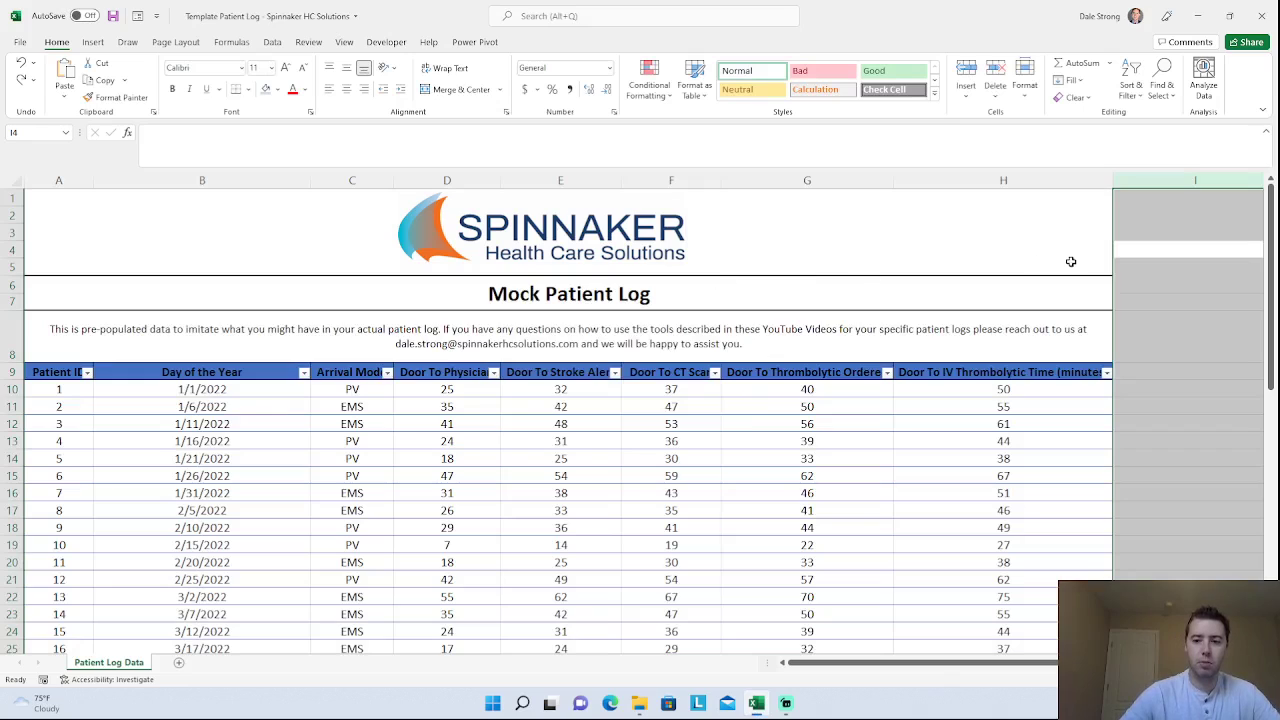
# Widen the Door To CT Scan column slightly so its header fits.
pyautogui.click(1148, 303)
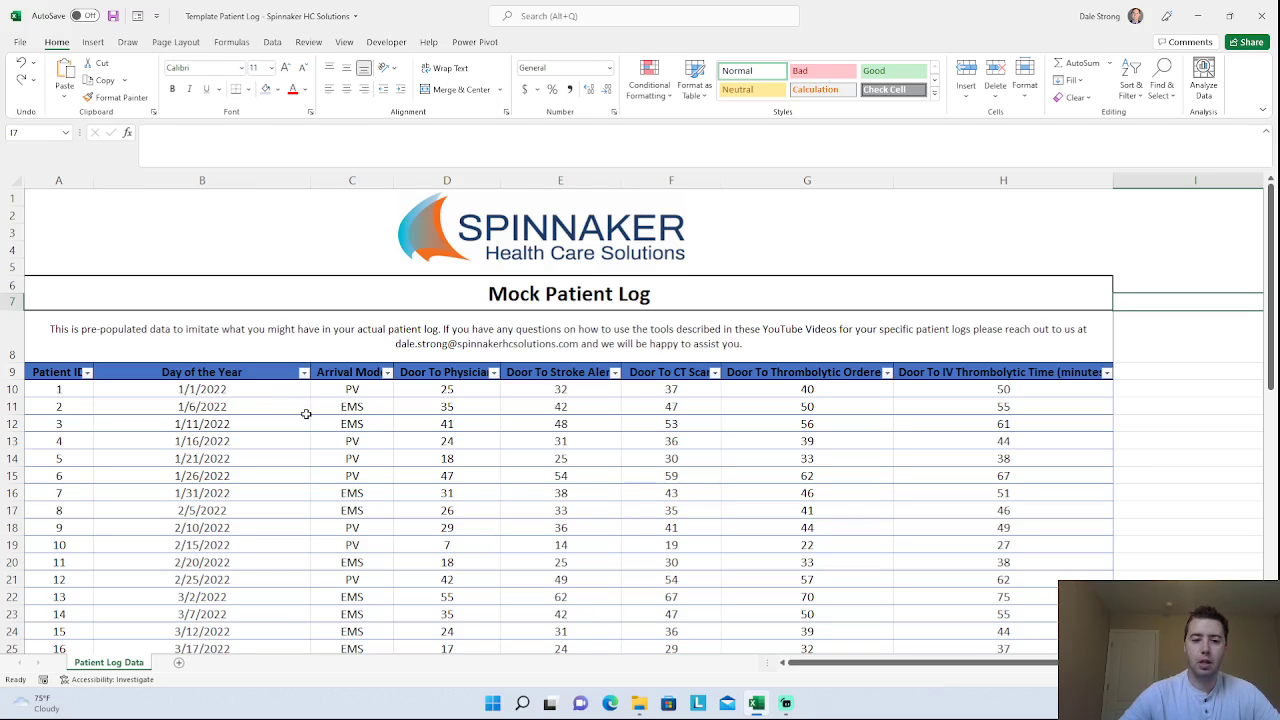
pyautogui.scroll(-1, 306, 415)
pyautogui.scroll(-1, 309, 418)
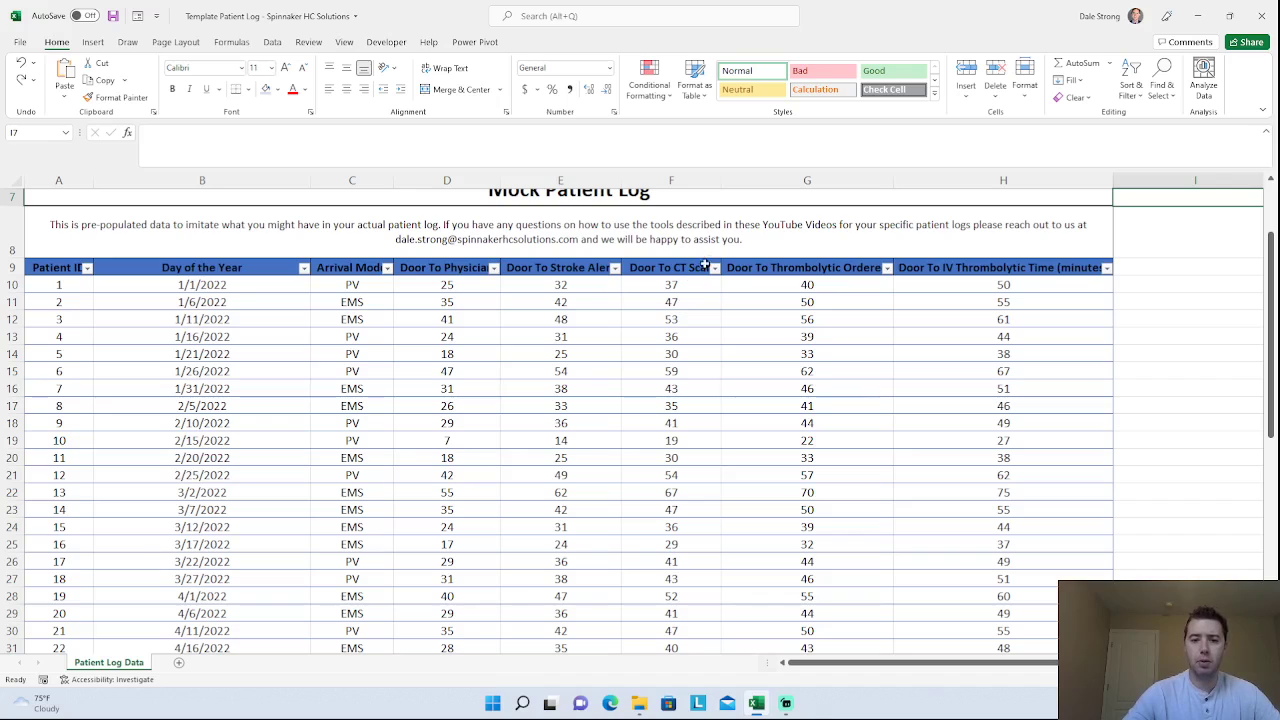
pyautogui.moveTo(727, 180); pyautogui.dragTo(734, 180)
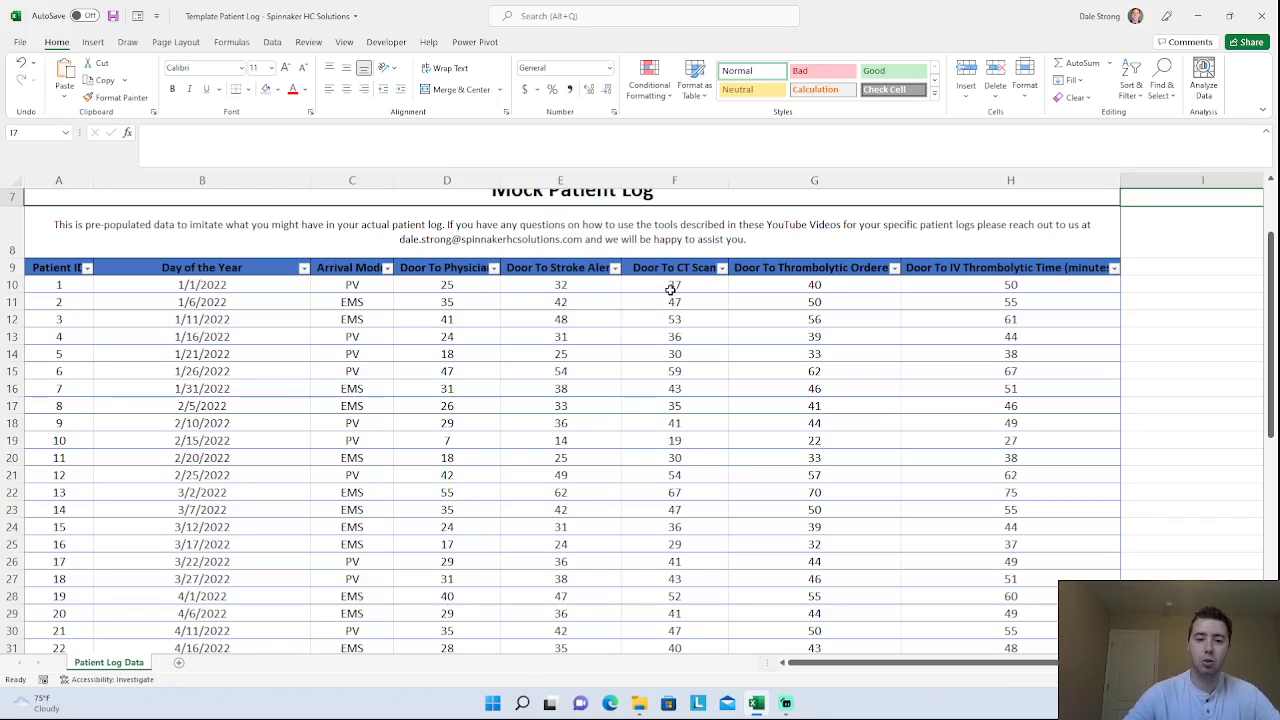
# Start a new conditional formatting rule for the Door To CT Scan values in F10:F58, using the type "Format only cells that contain".
pyautogui.click(670, 284)
pyautogui.moveTo(670, 284); pyautogui.dragTo(670, 604)
pyautogui.scroll(6, 670, 600)
pyautogui.scroll(2, 668, 590)
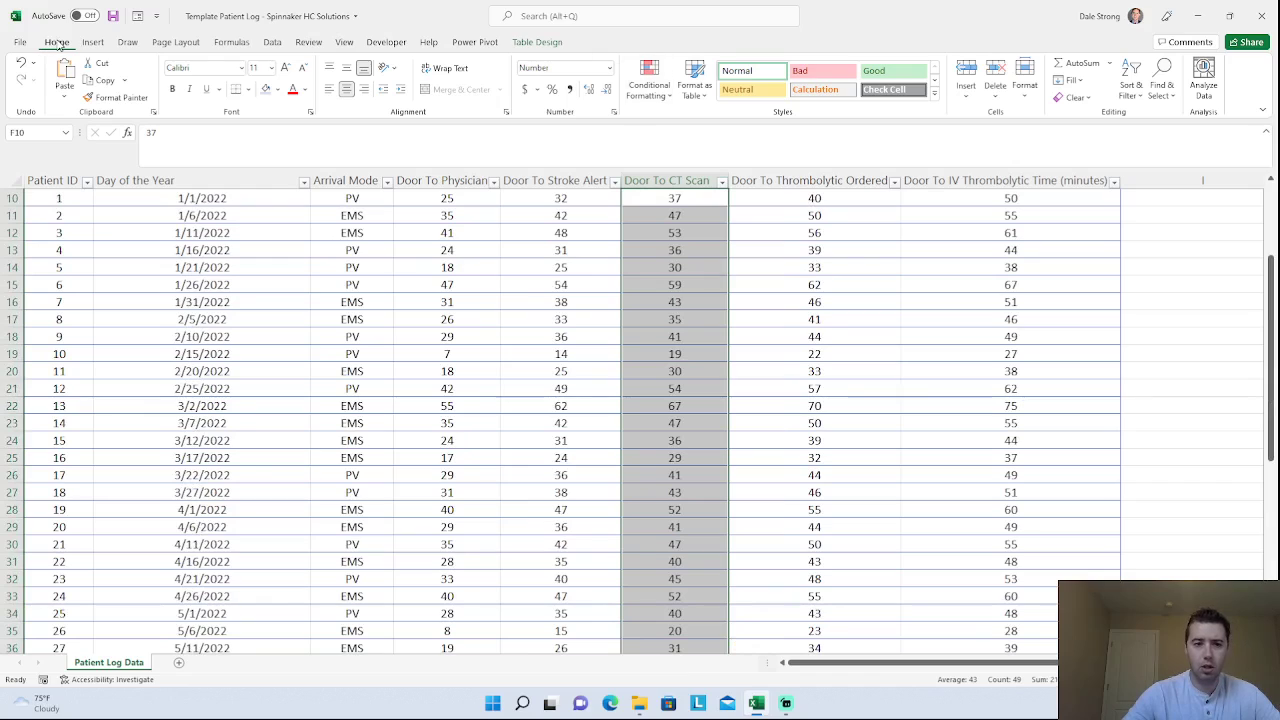
pyautogui.click(649, 90)
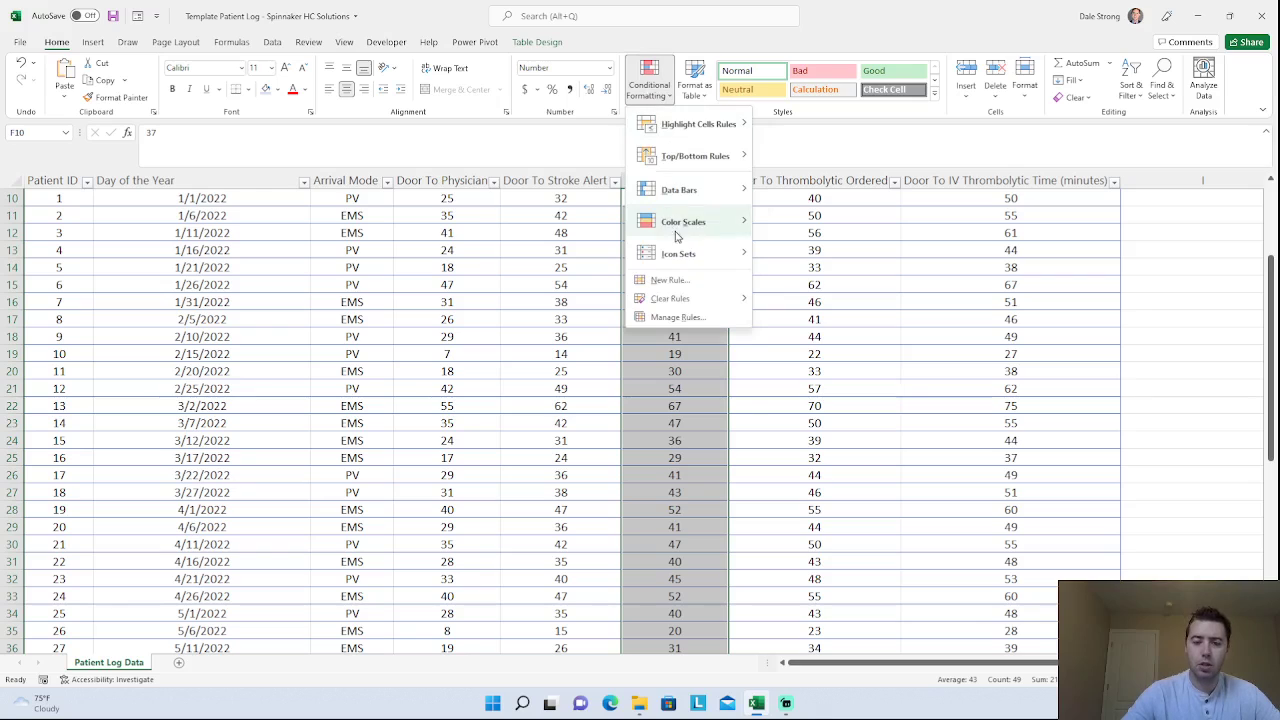
pyautogui.moveTo(672, 122)
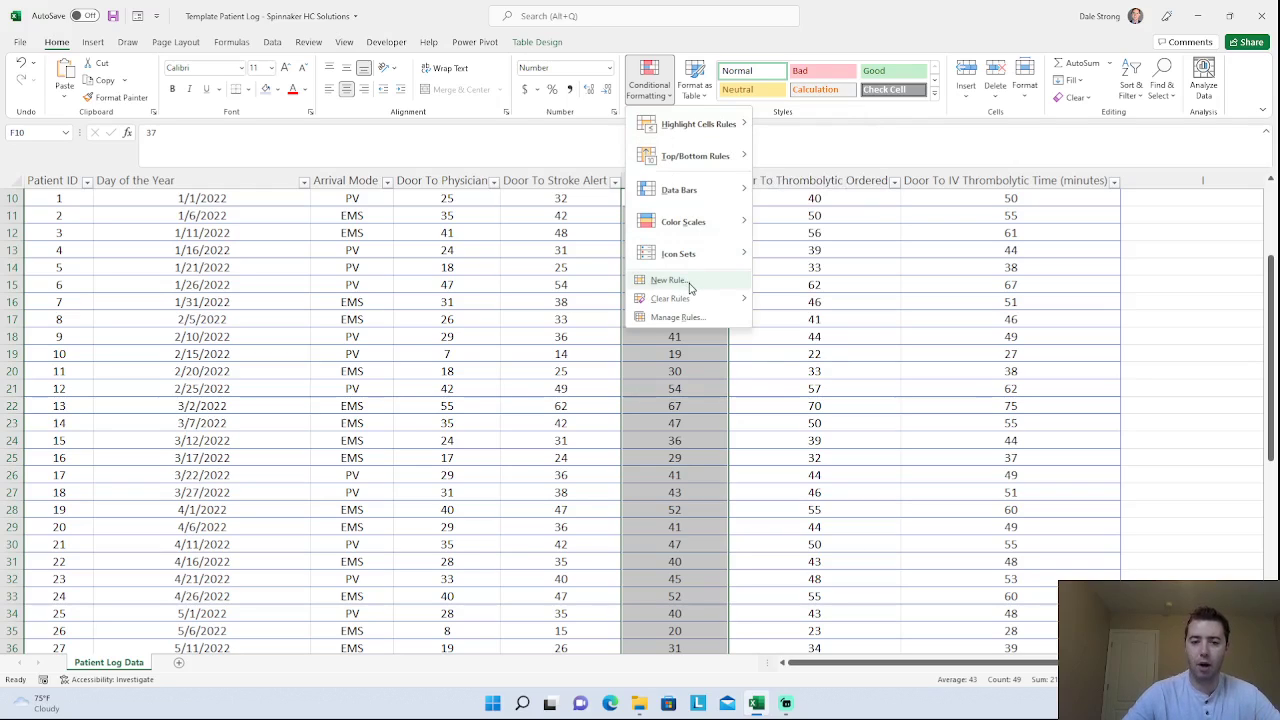
pyautogui.click(688, 284)
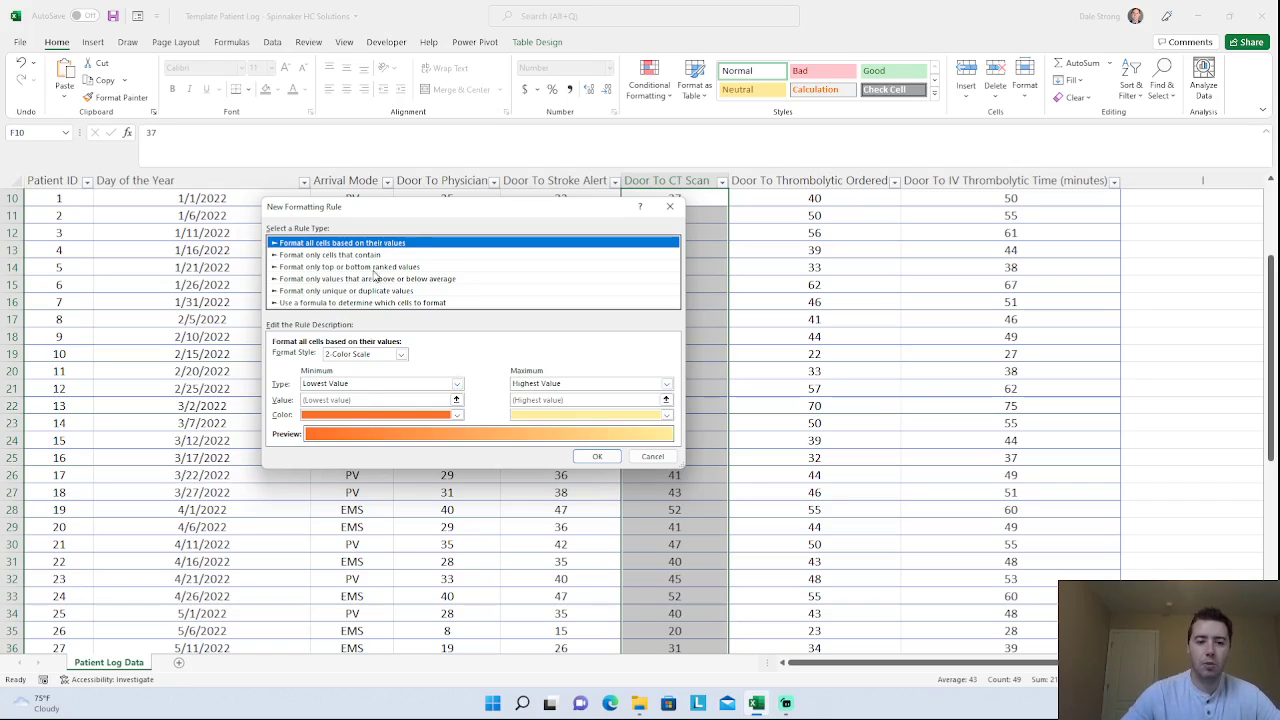
pyautogui.click(364, 257)
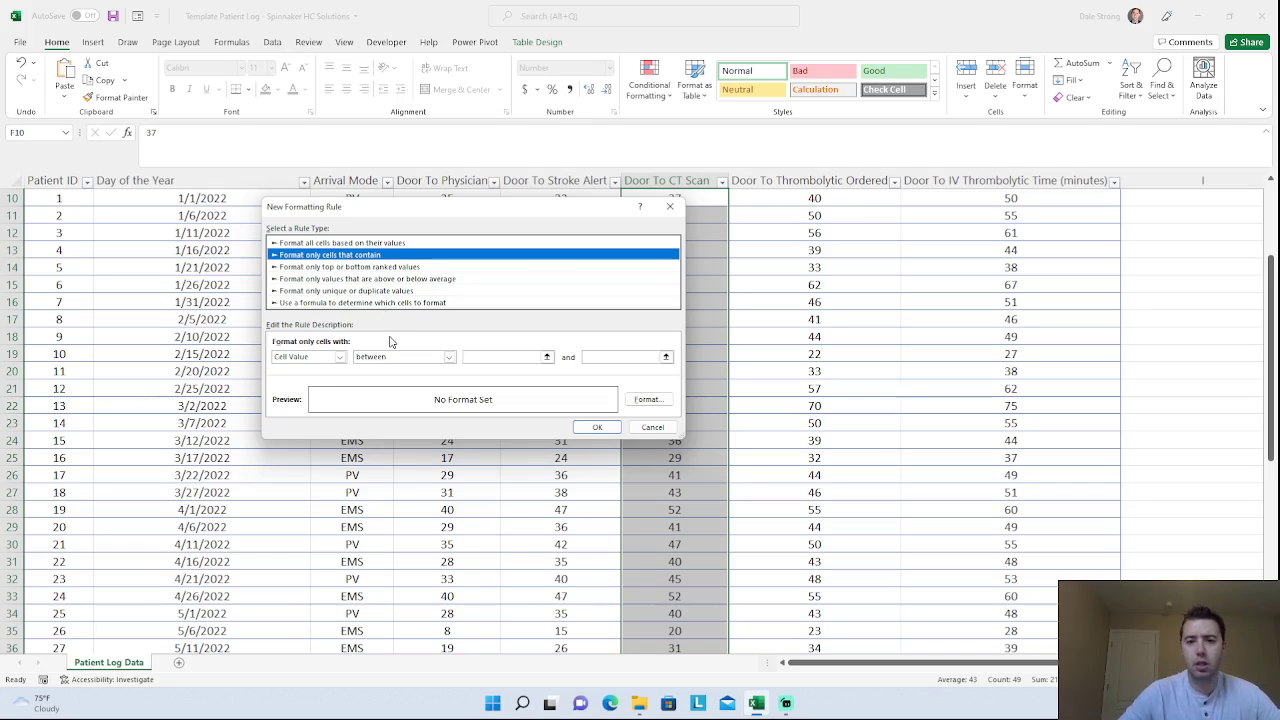
pyautogui.moveTo(489, 212); pyautogui.dragTo(423, 218)
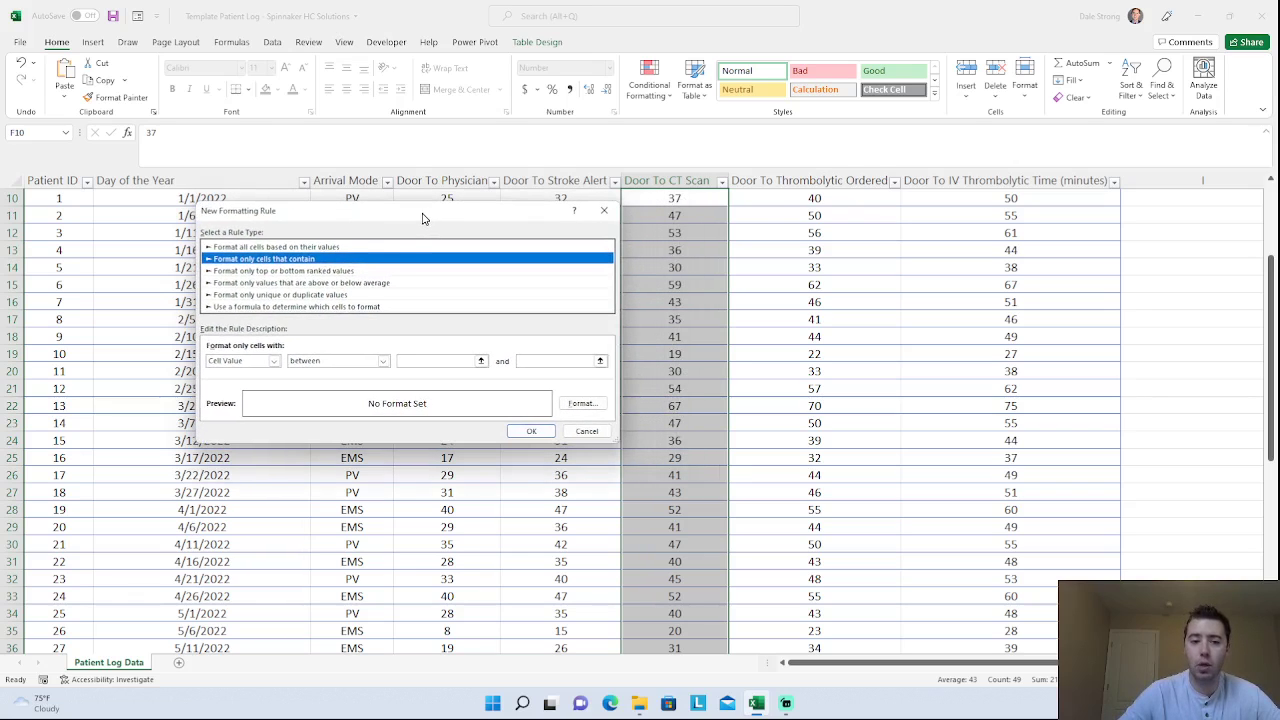
# Set the rule's condition to cell value greater than 20.
pyautogui.click(273, 362)
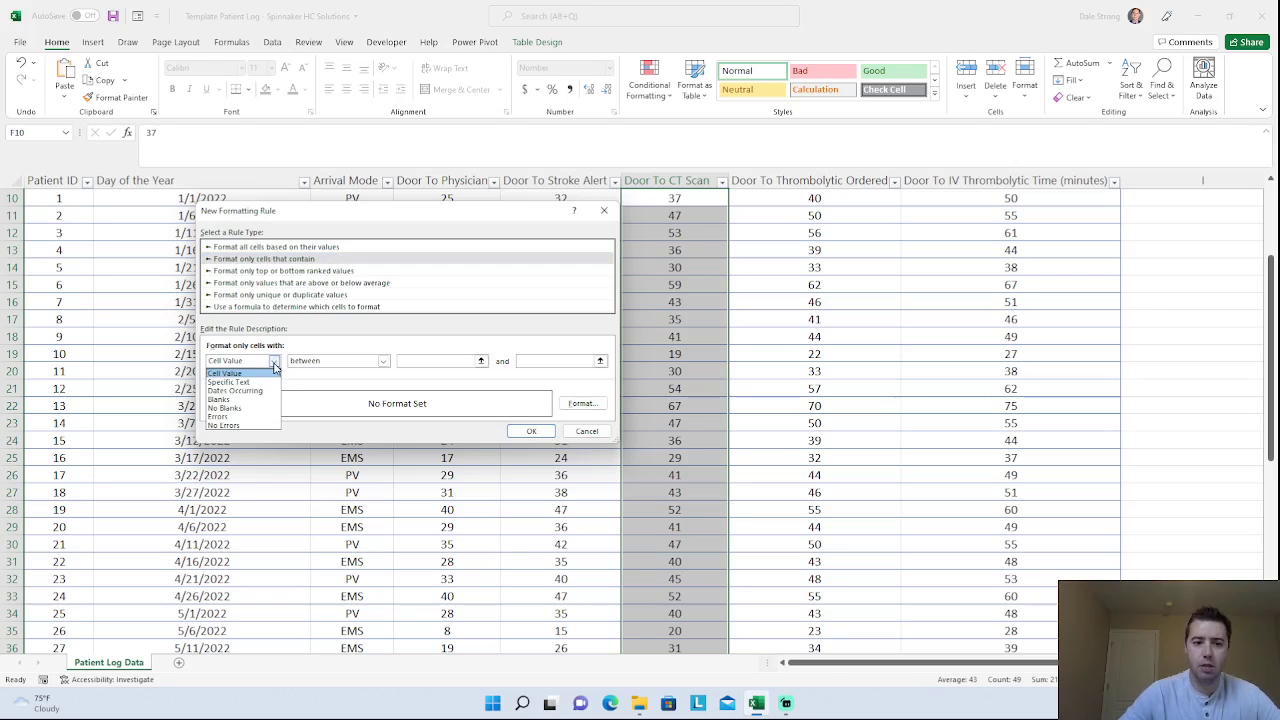
pyautogui.click(381, 363)
pyautogui.click(381, 363)
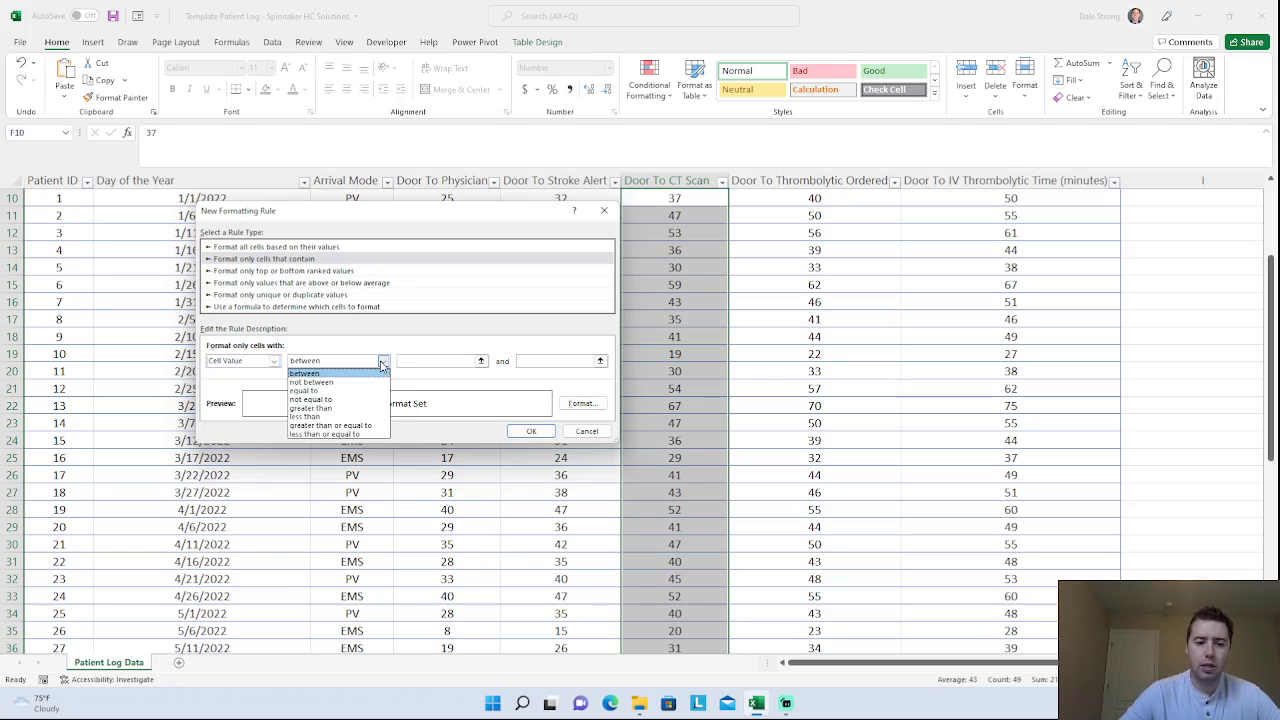
pyautogui.click(374, 408)
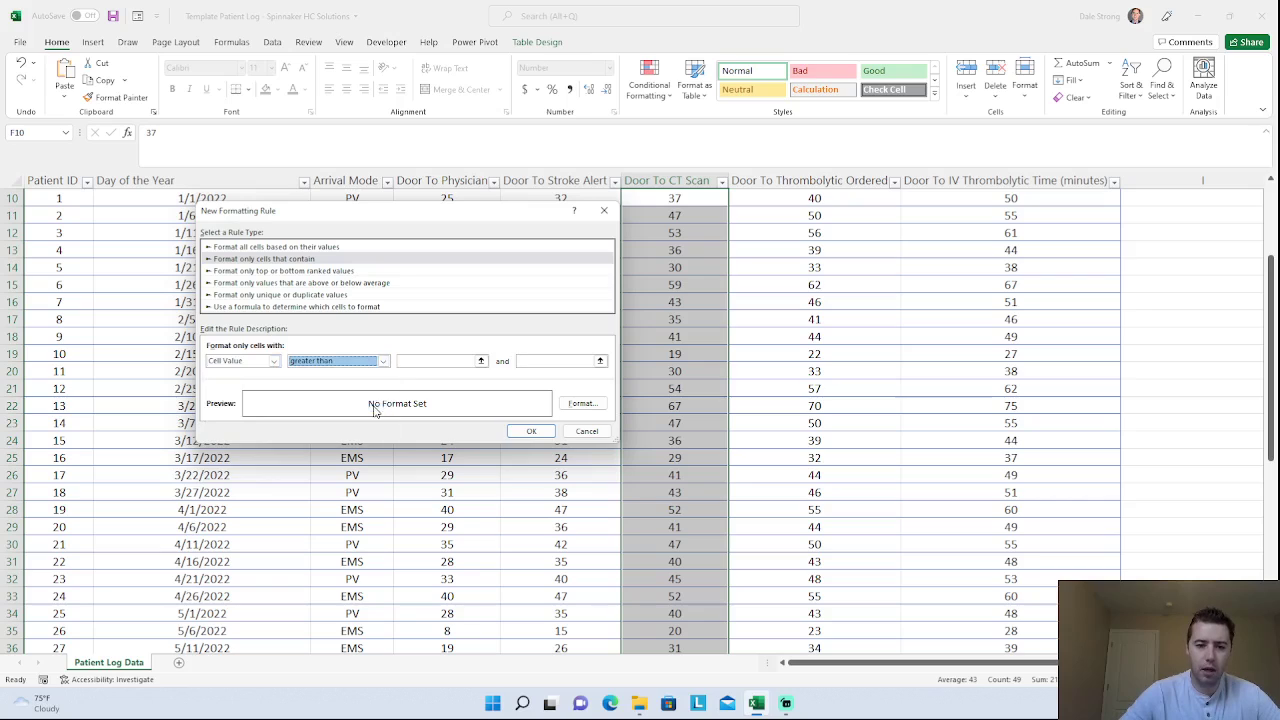
pyautogui.click(435, 362)
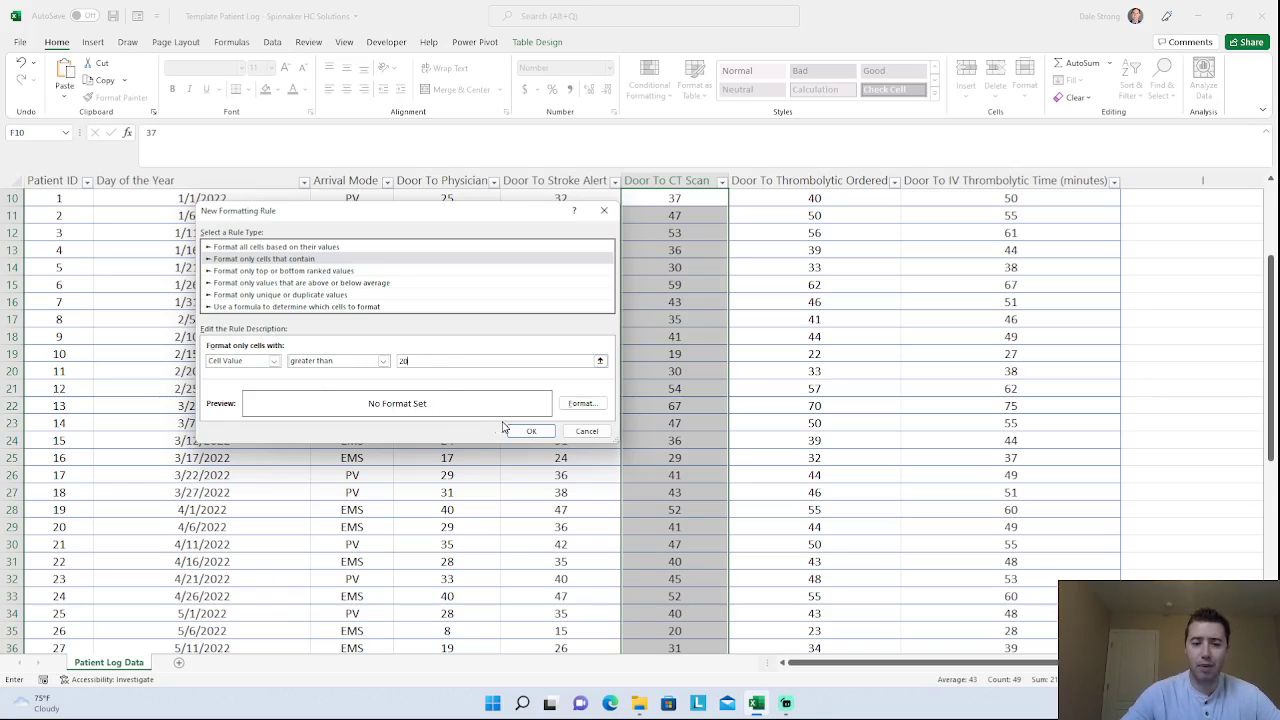
# Open the rule's format settings and look through the number, font, border and fill options.
pyautogui.click(579, 404)
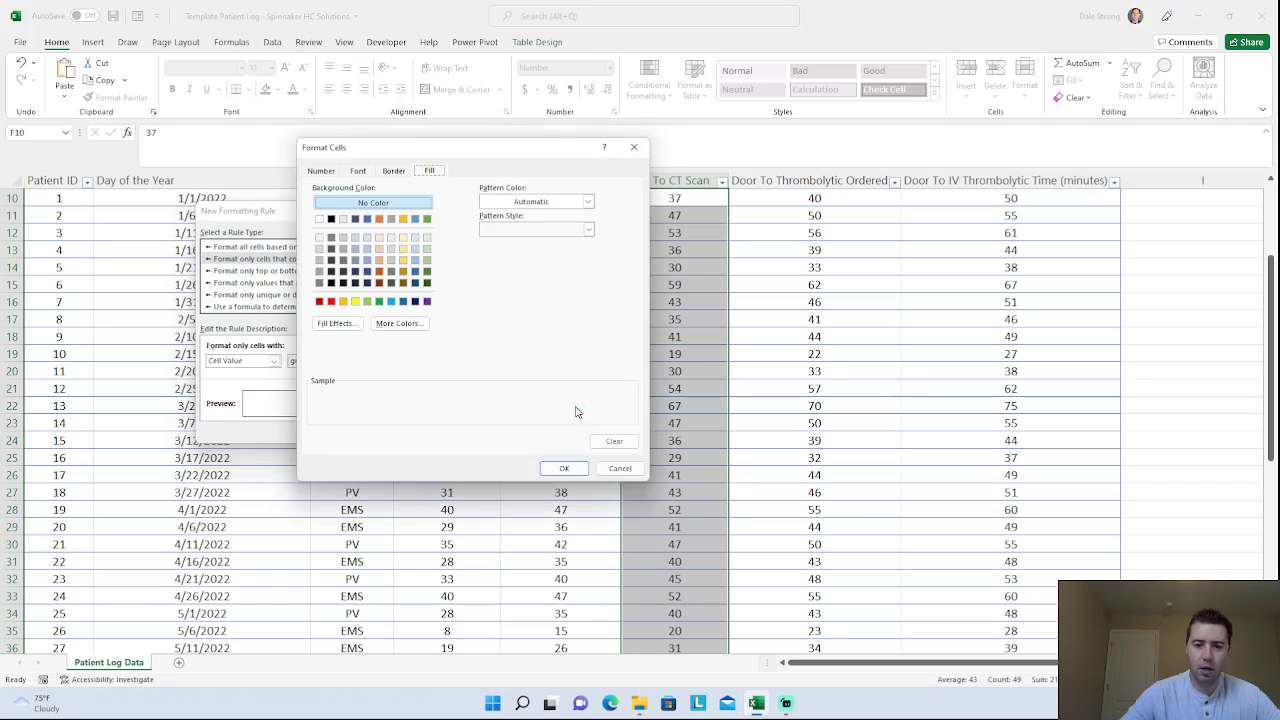
pyautogui.click(396, 172)
pyautogui.click(357, 172)
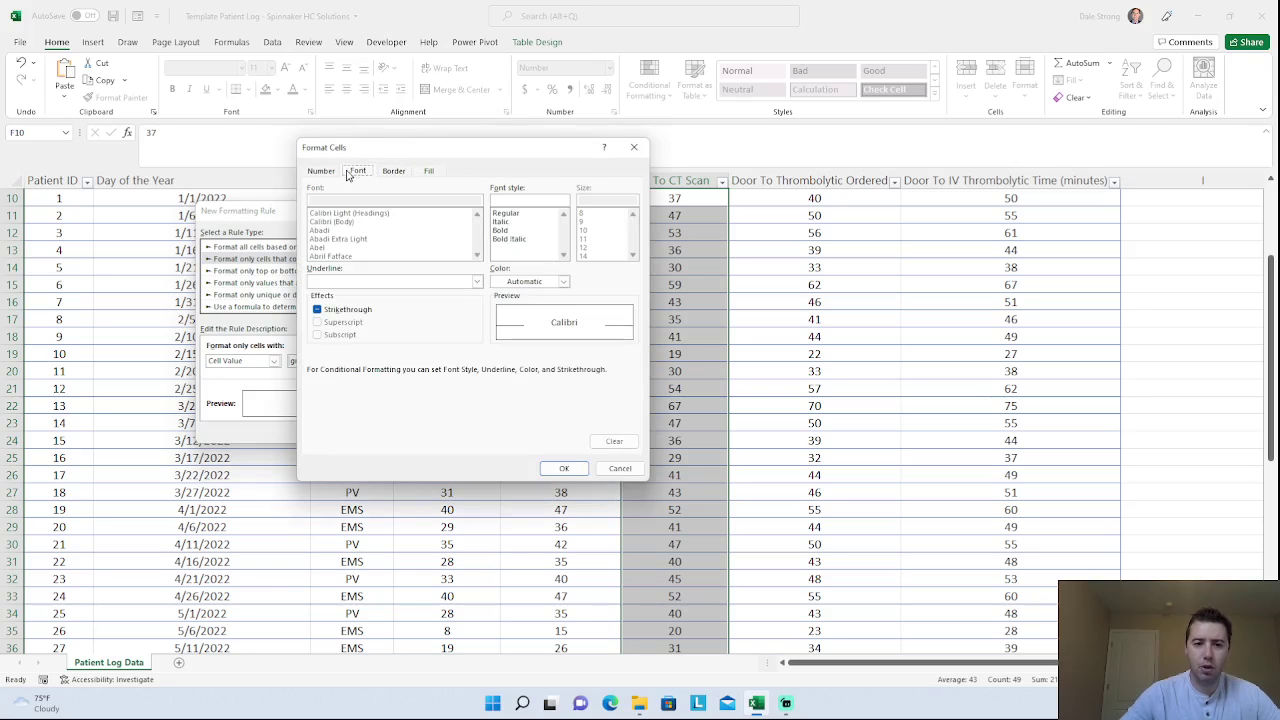
pyautogui.click(326, 172)
pyautogui.click(354, 173)
pyautogui.click(395, 172)
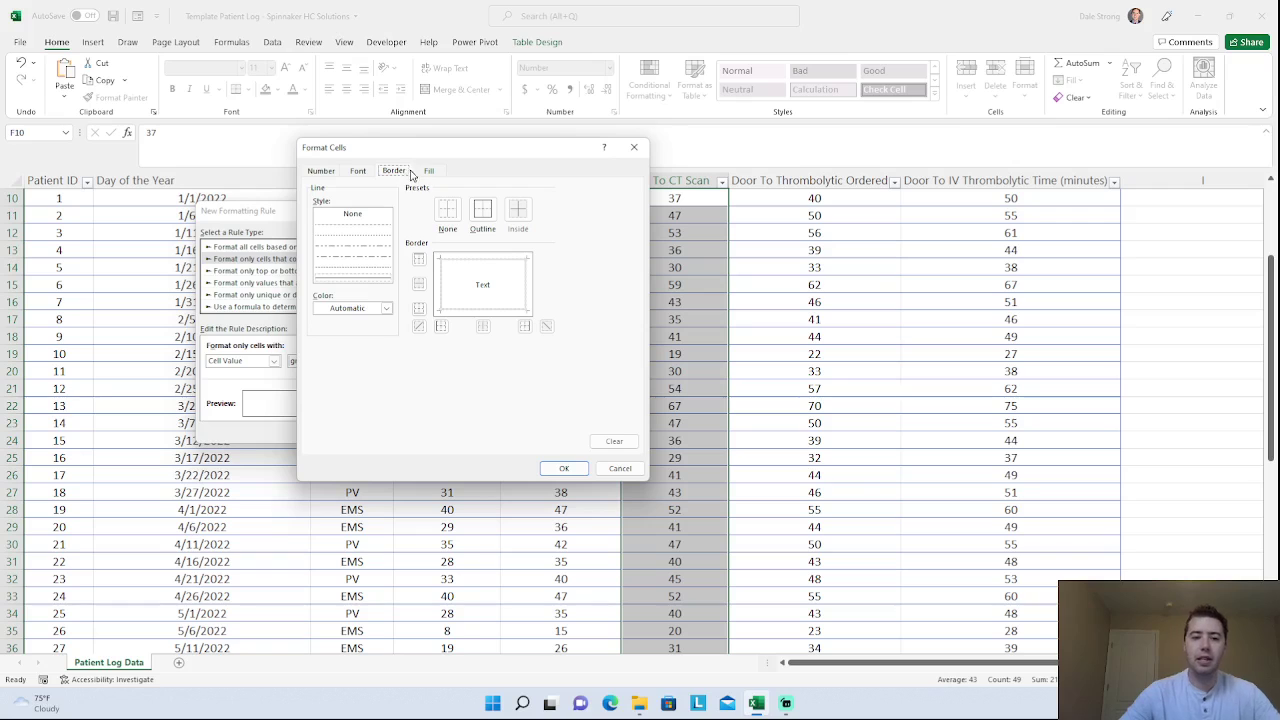
pyautogui.click(428, 172)
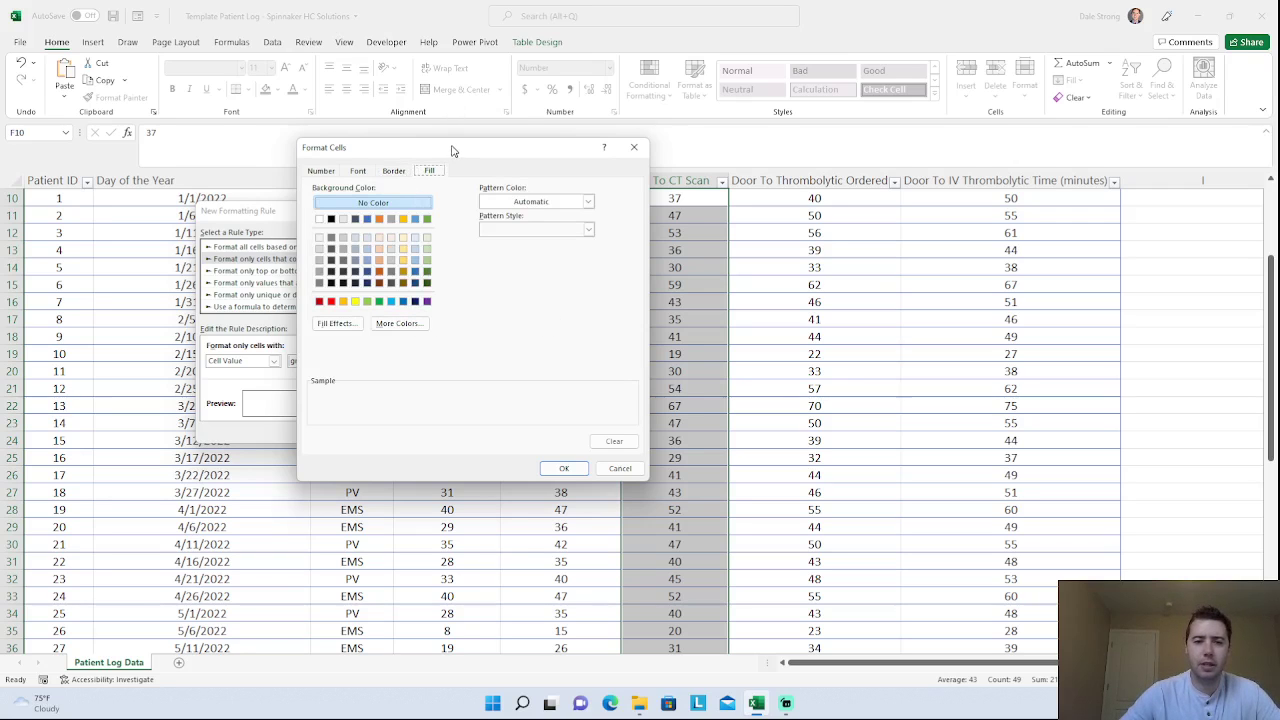
# Set the rule's fill to a custom red one shade lighter than the standard red.
pyautogui.moveTo(451, 150); pyautogui.dragTo(541, 146)
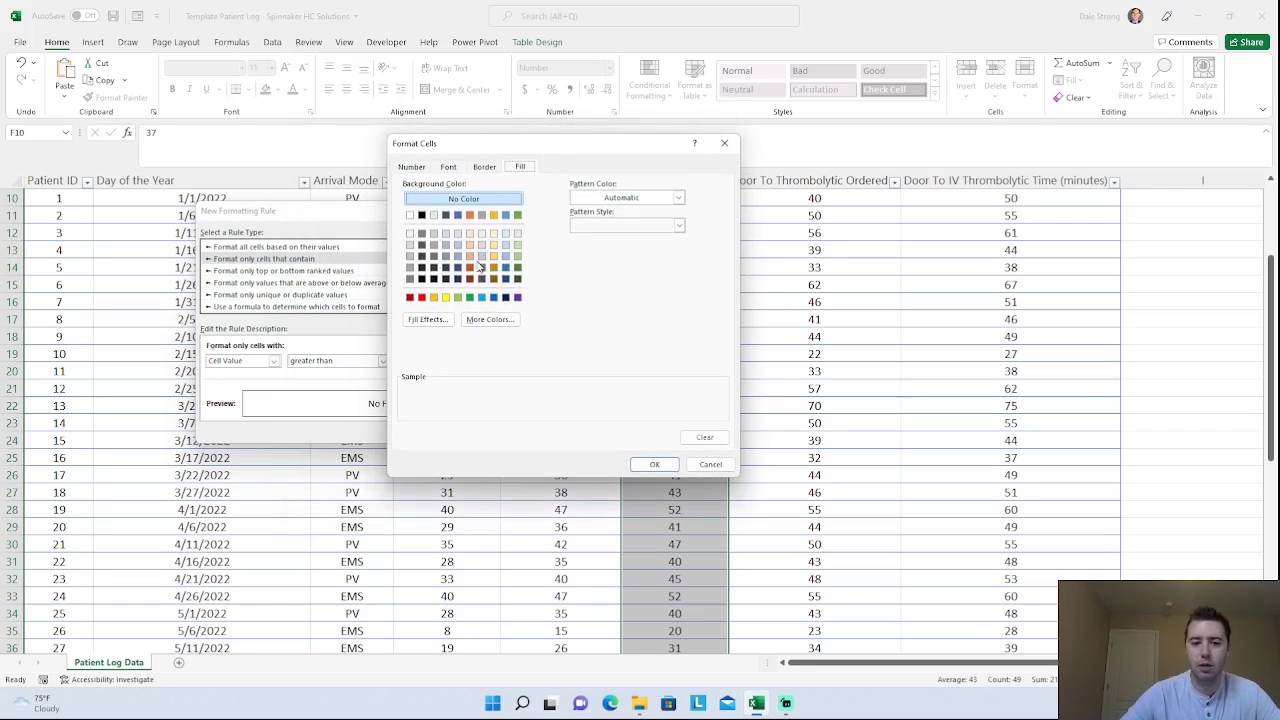
pyautogui.click(422, 298)
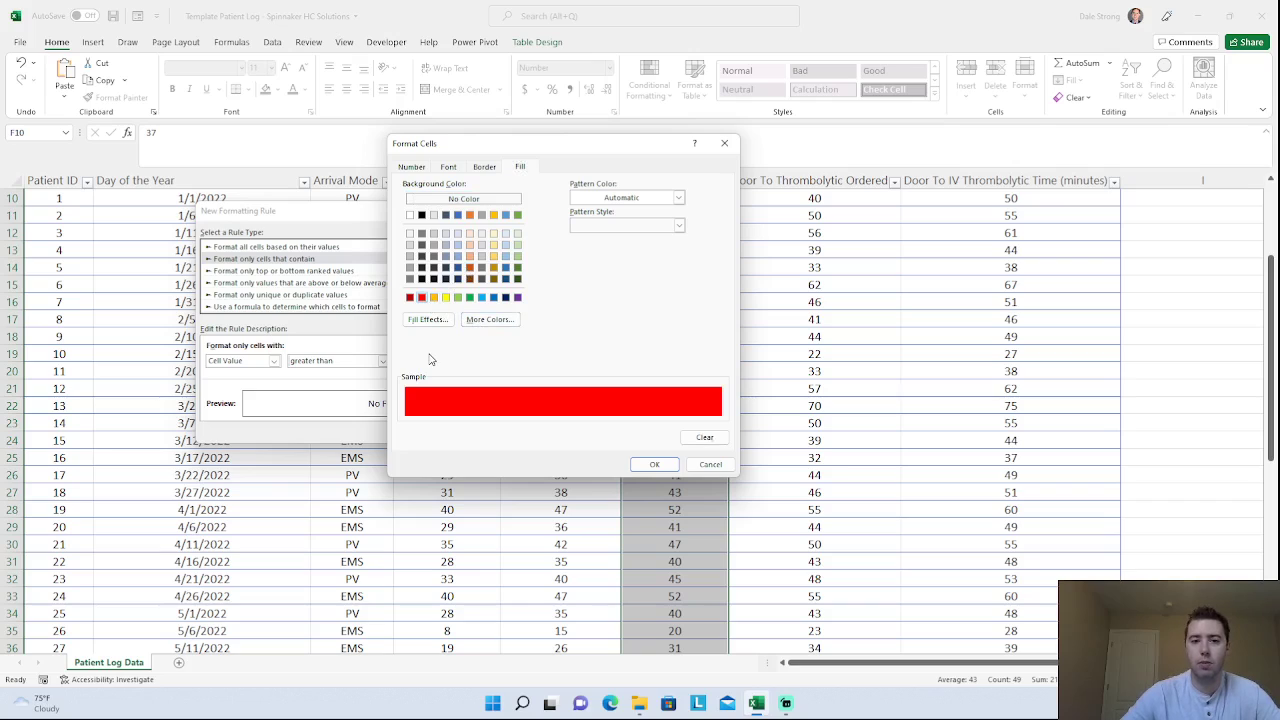
pyautogui.click(492, 322)
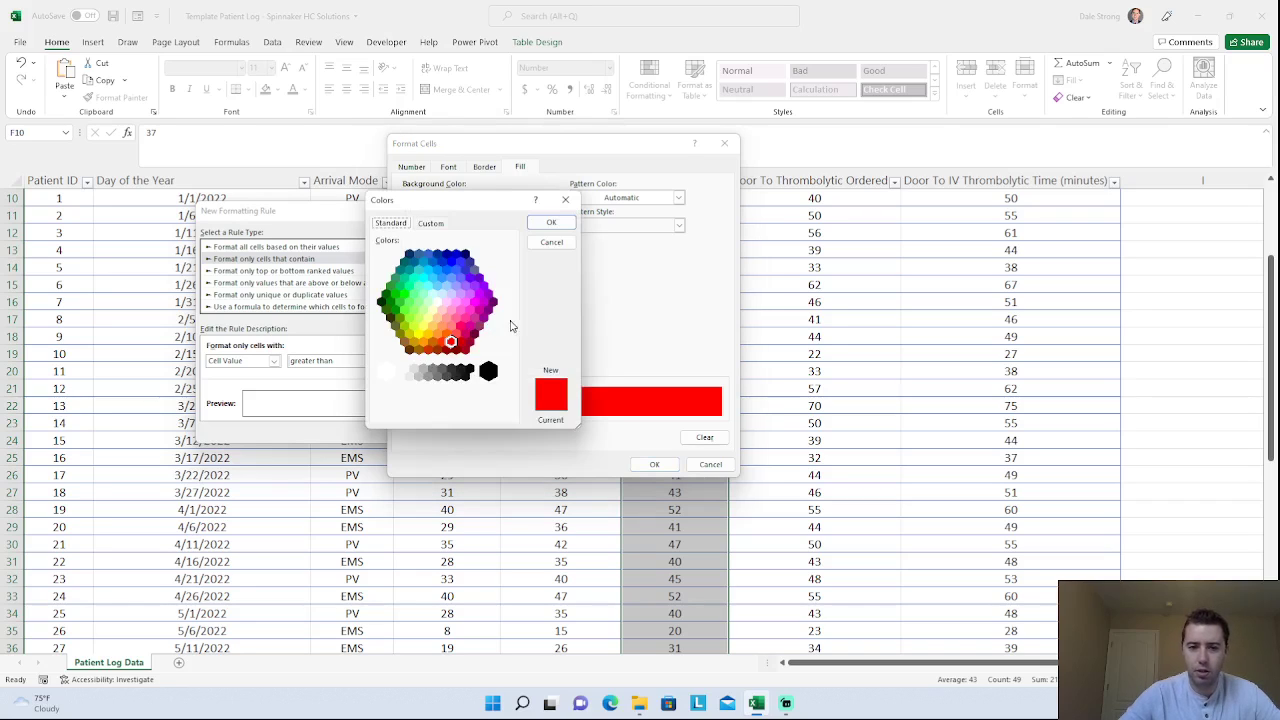
pyautogui.click(455, 334)
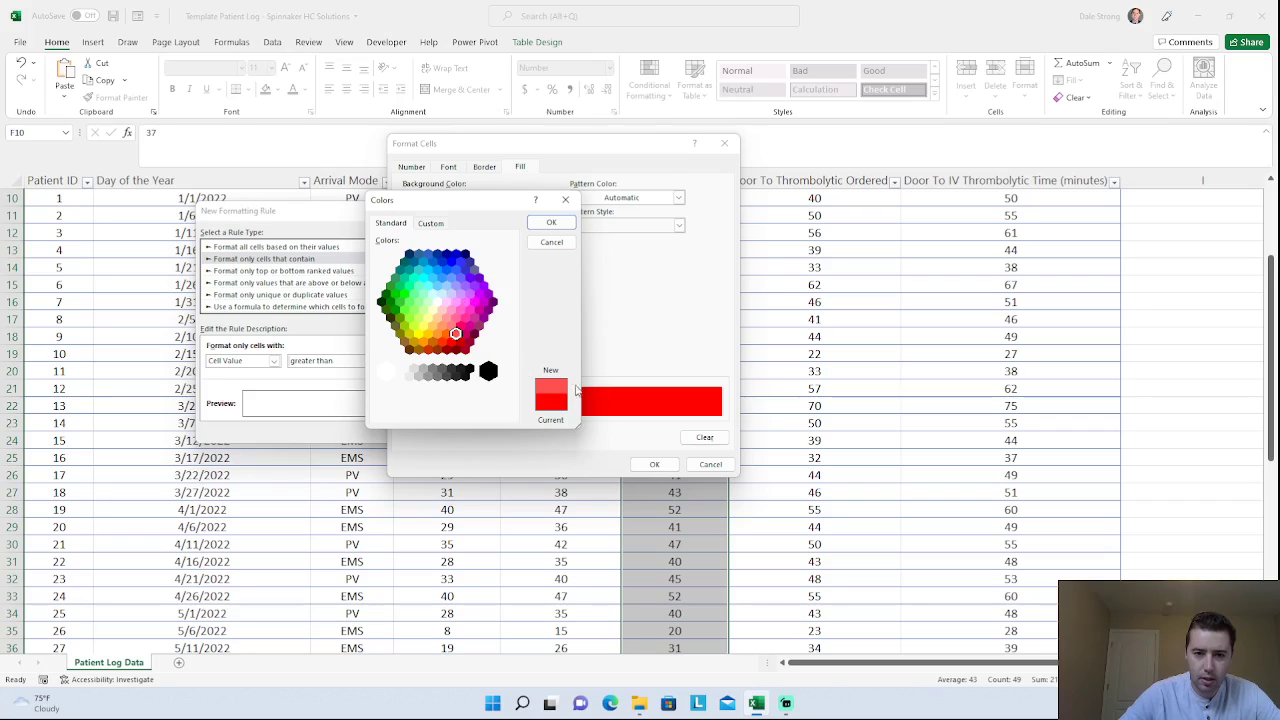
pyautogui.click(553, 224)
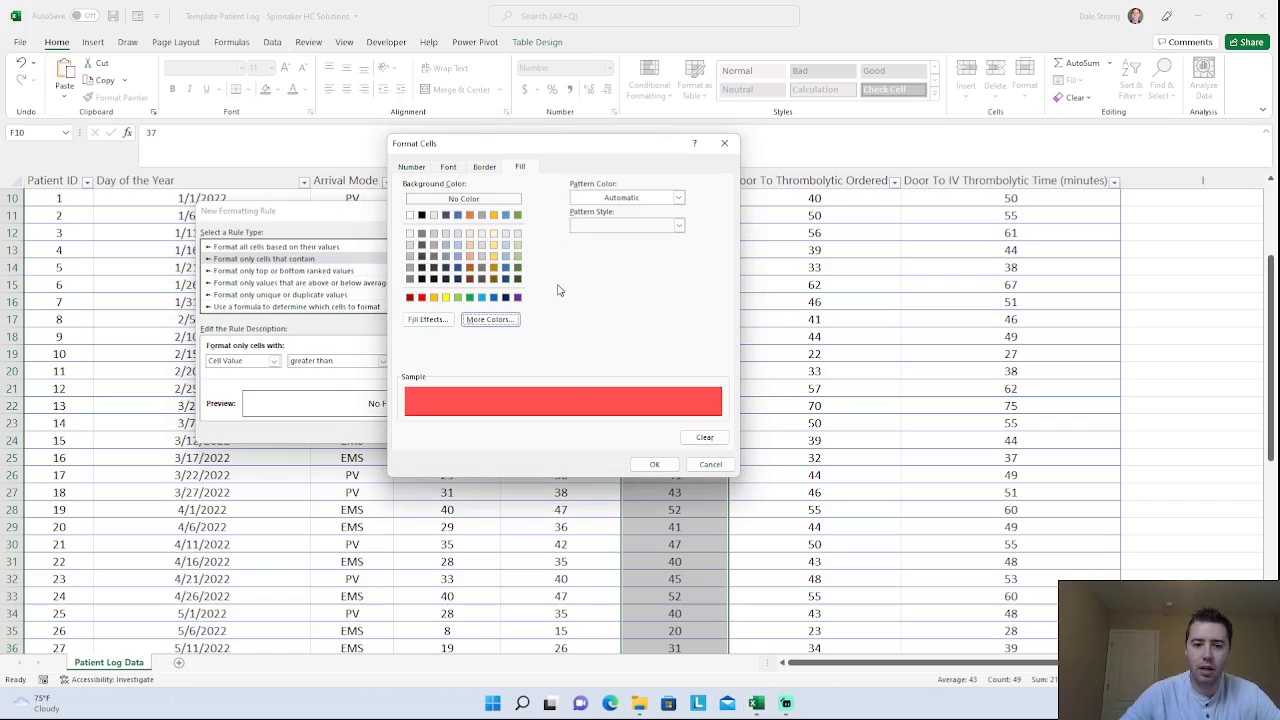
# Check the rule's border and font options and apply the finished rule to the Door To CT Scan values.
pyautogui.click(483, 168)
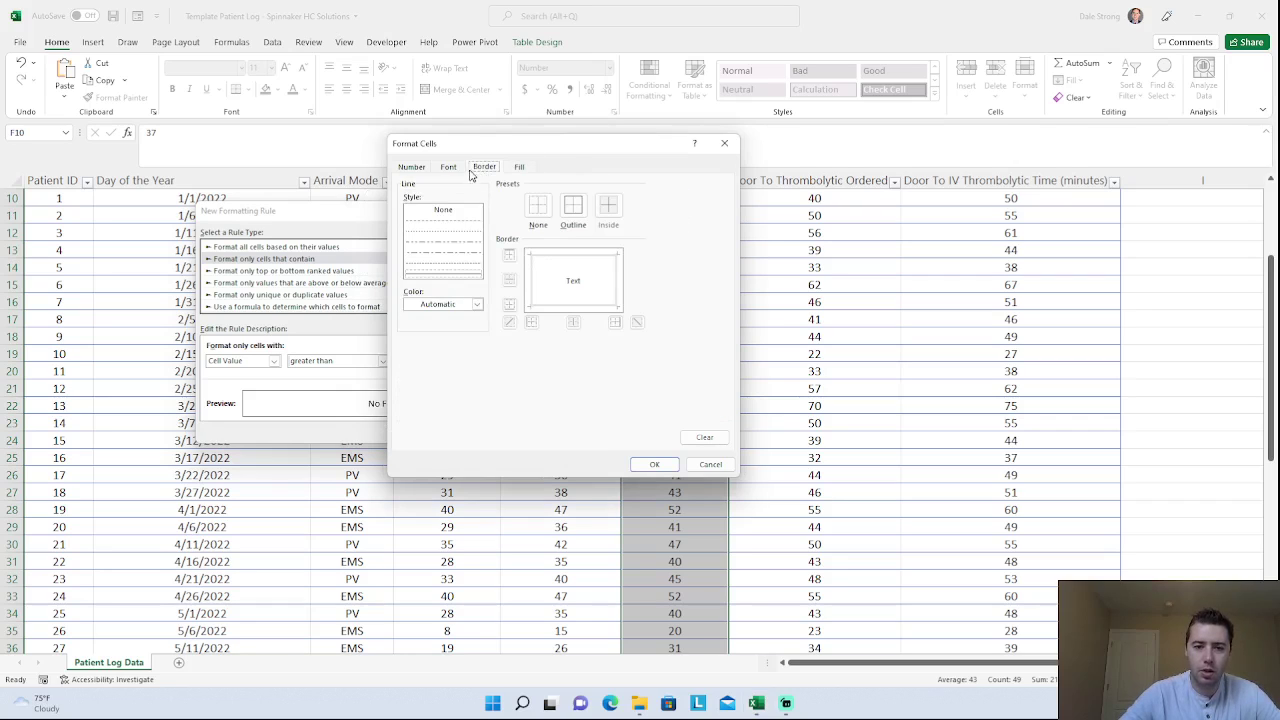
pyautogui.click(452, 168)
pyautogui.click(440, 306)
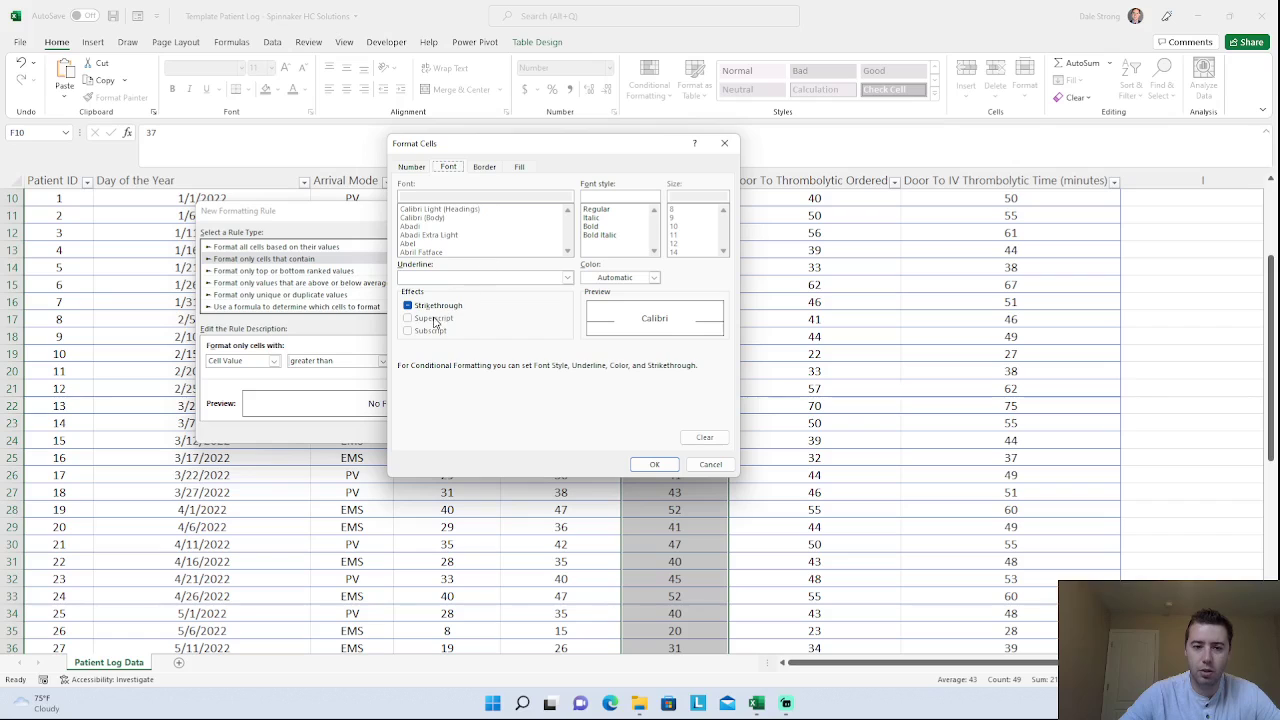
pyautogui.click(656, 278)
pyautogui.click(653, 278)
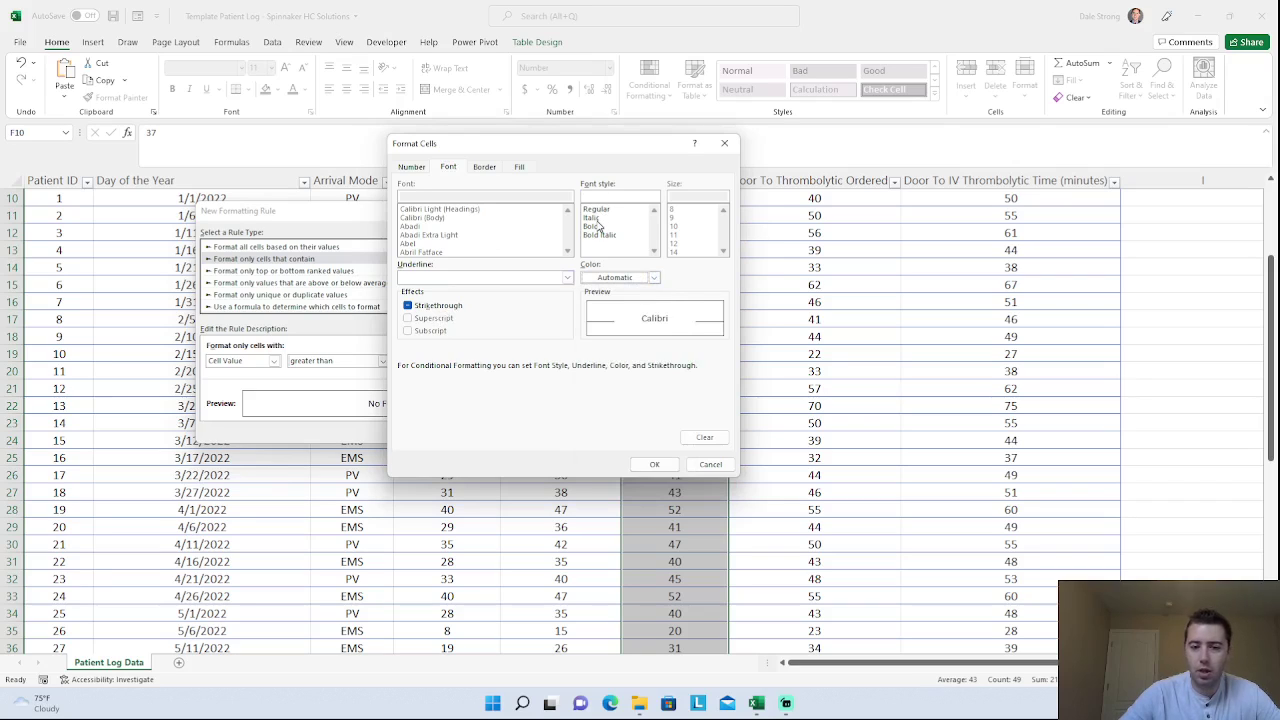
pyautogui.click(516, 167)
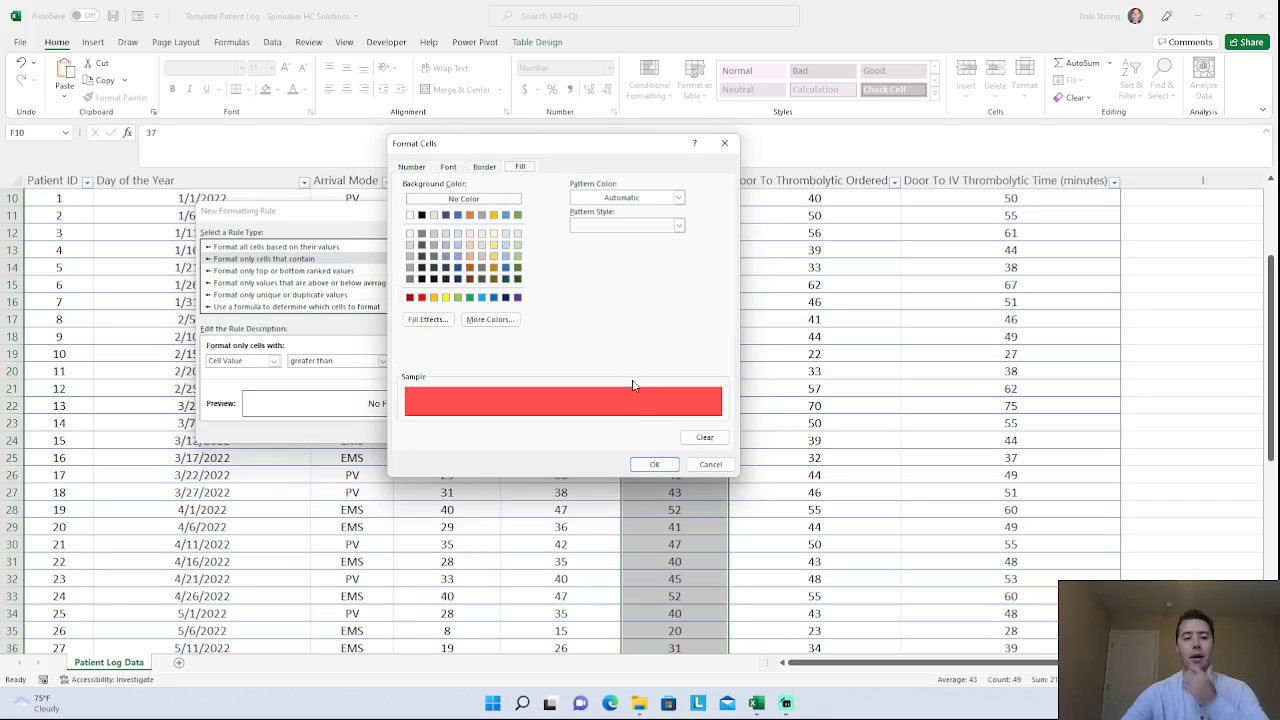
pyautogui.click(652, 466)
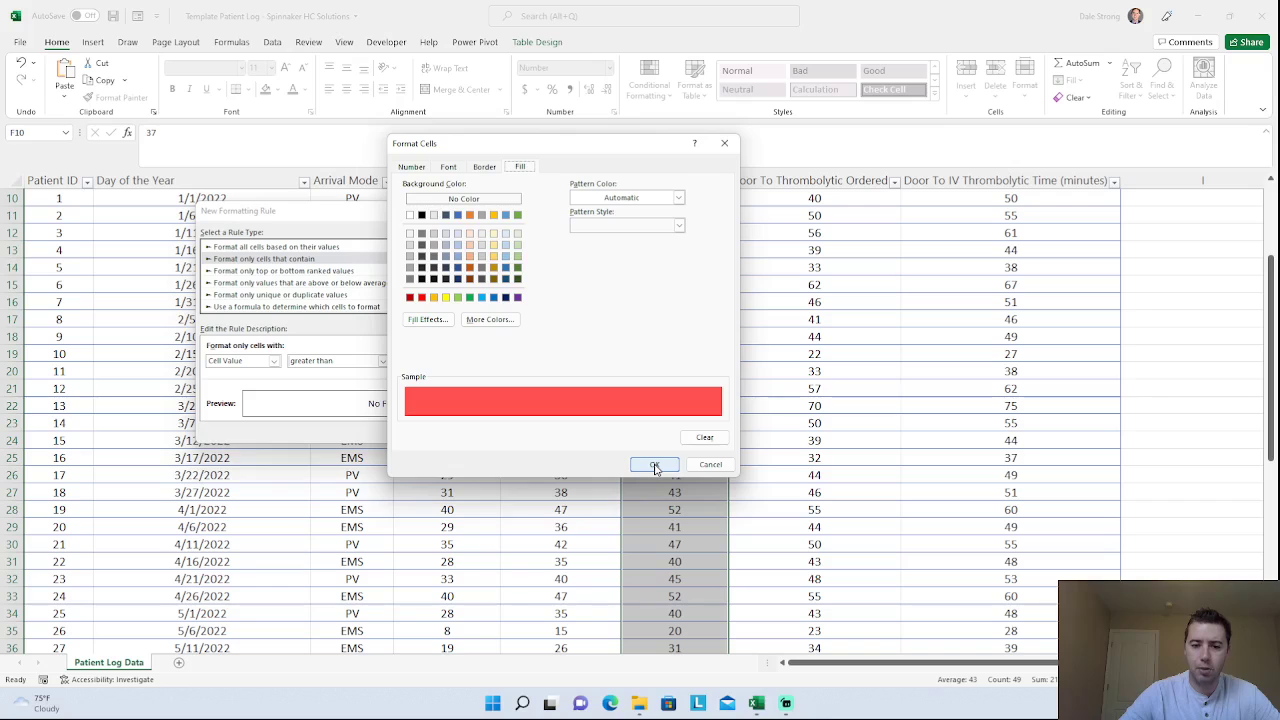
pyautogui.click(654, 466)
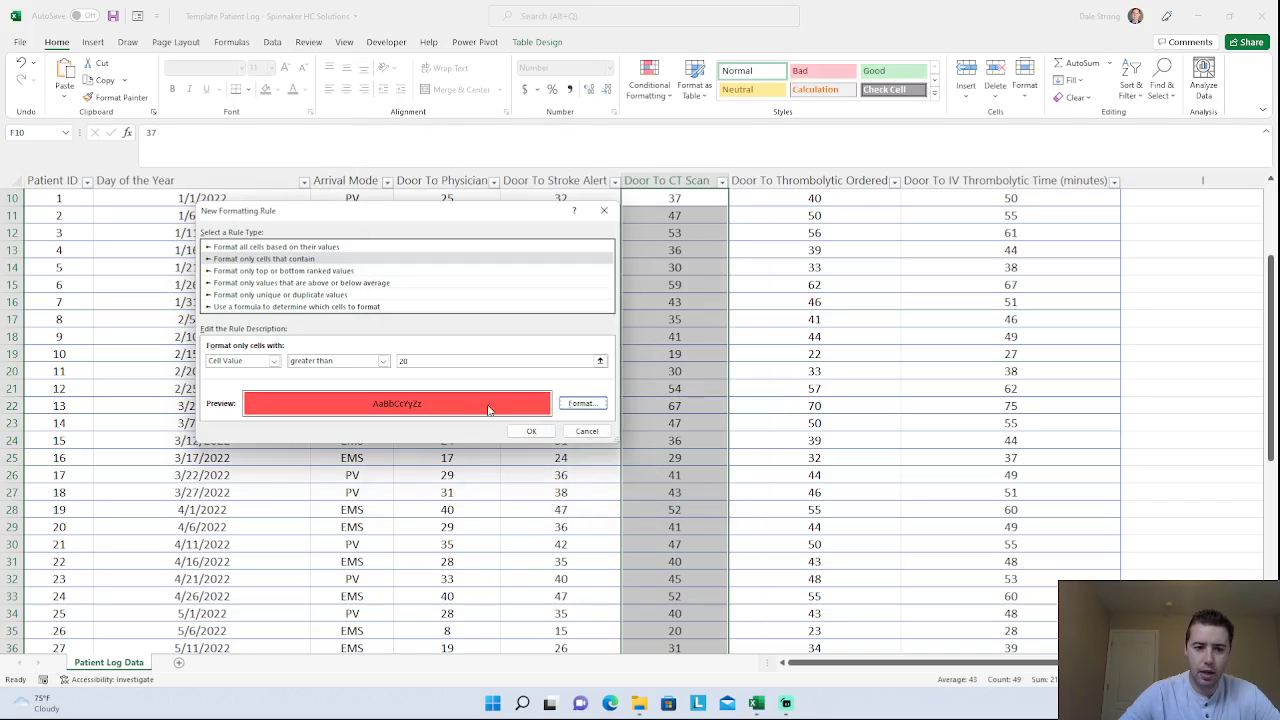
pyautogui.click(530, 433)
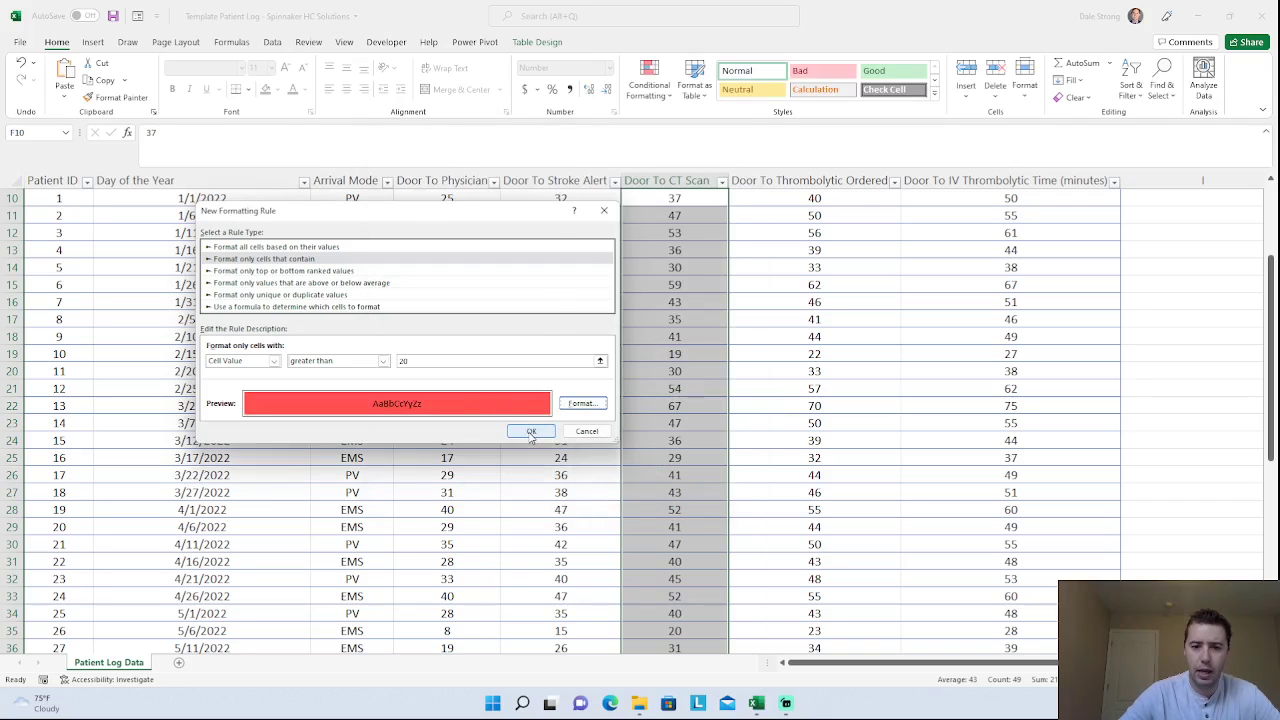
# Review the highlighting of the Door To CT Scan values from the first patient to the last.
pyautogui.scroll(3, 660, 460)
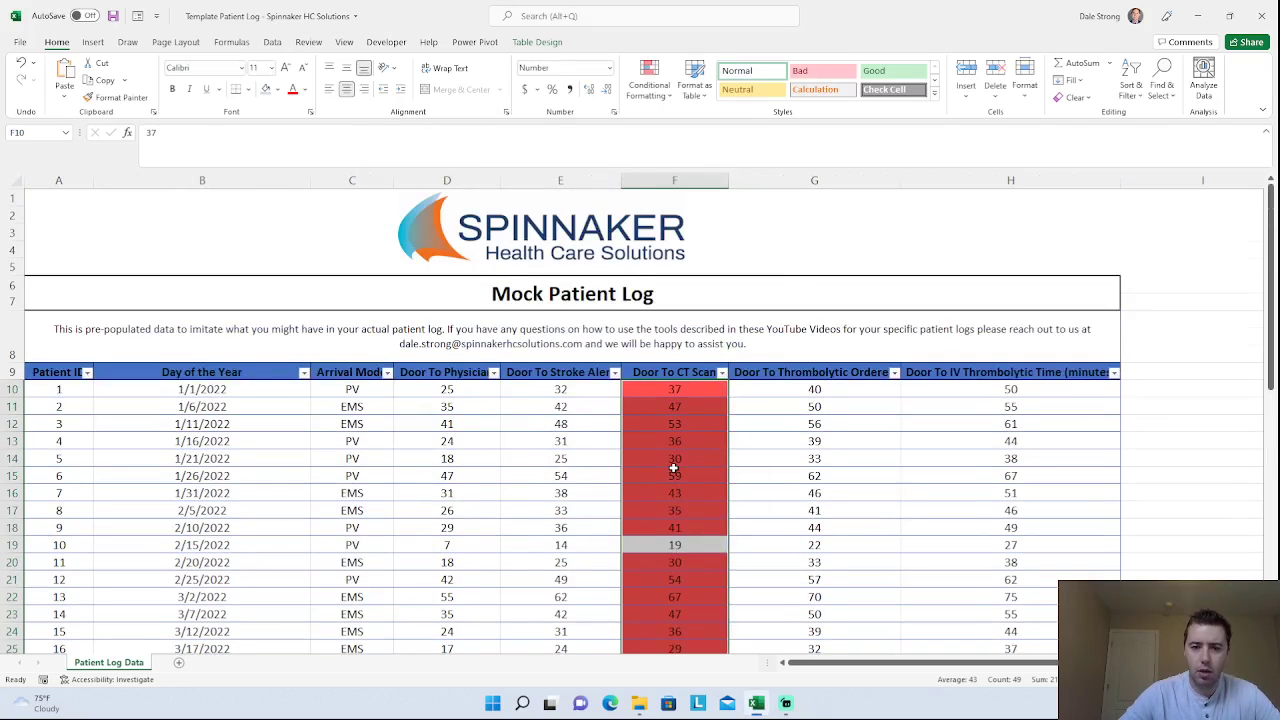
pyautogui.scroll(-1, 673, 467)
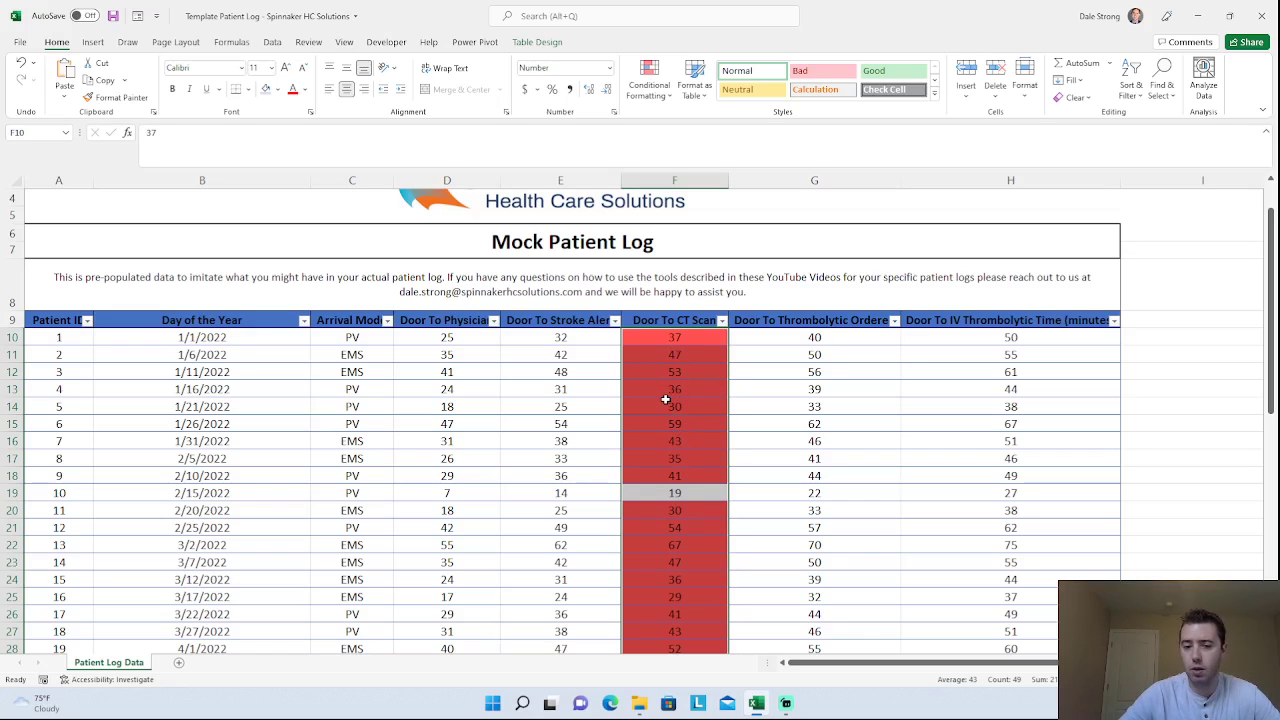
pyautogui.scroll(-2, 675, 508)
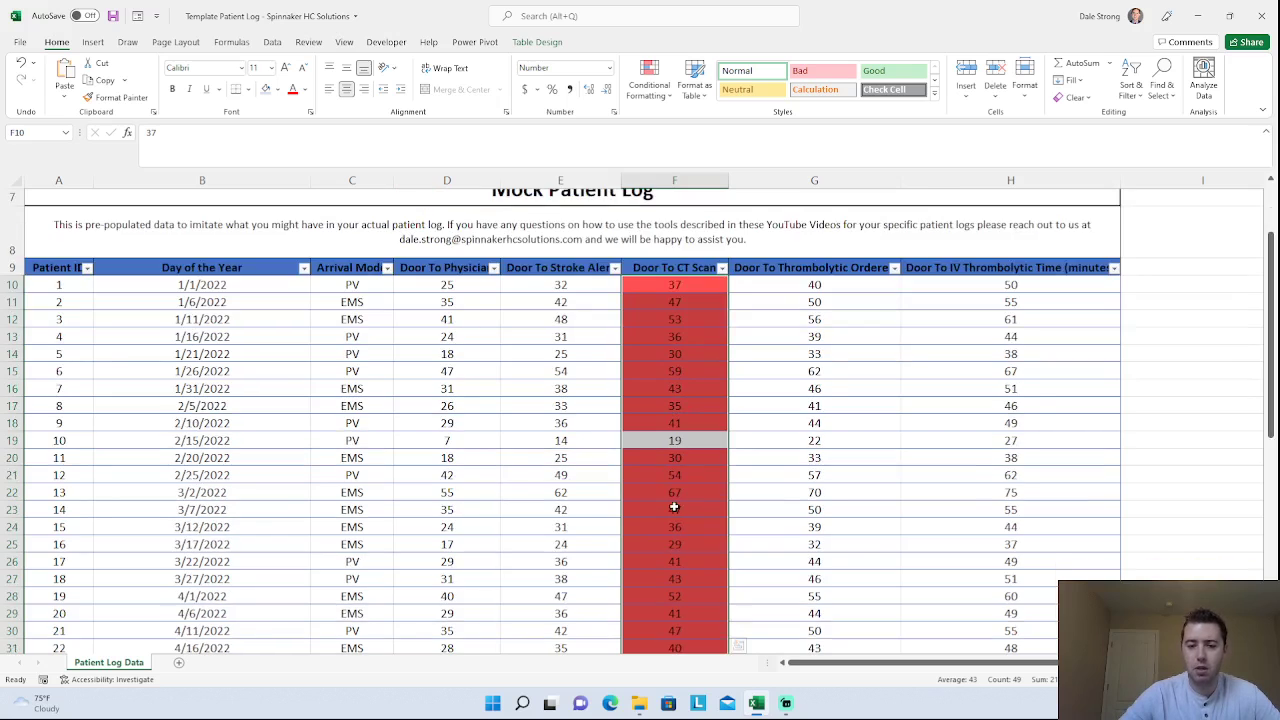
pyautogui.scroll(-3, 665, 493)
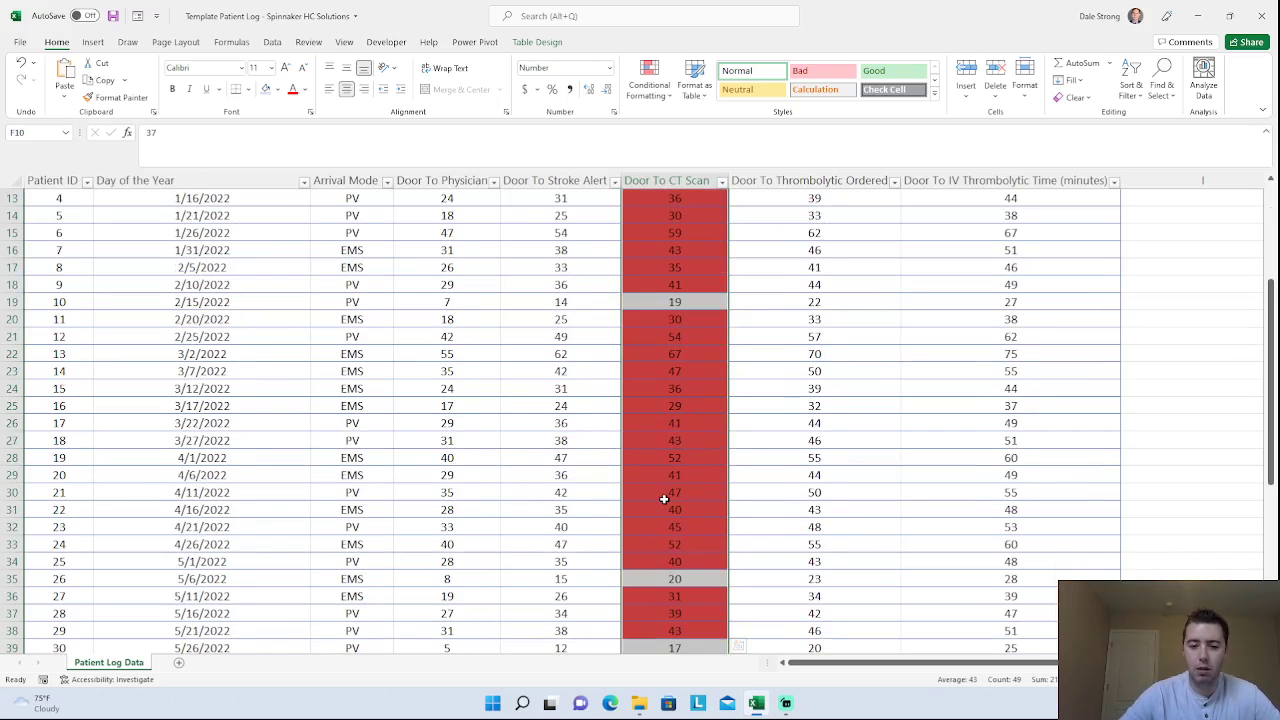
pyautogui.scroll(-2, 664, 498)
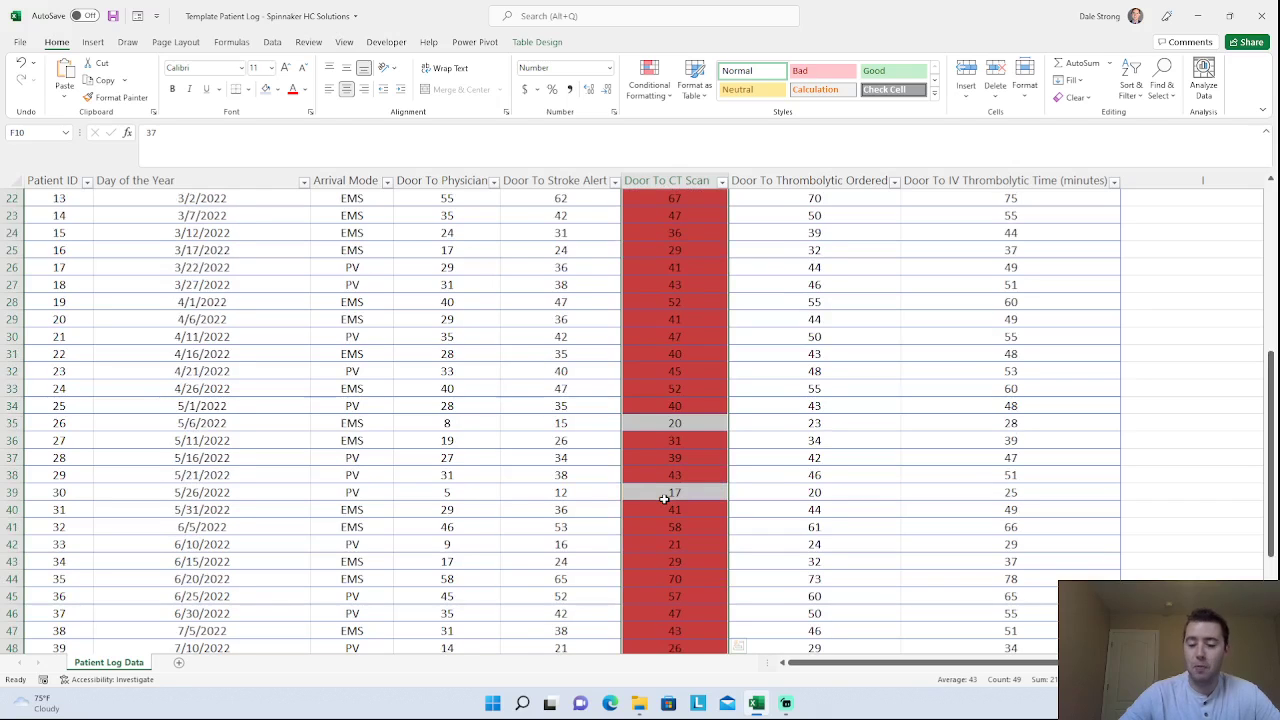
pyautogui.scroll(-3, 664, 498)
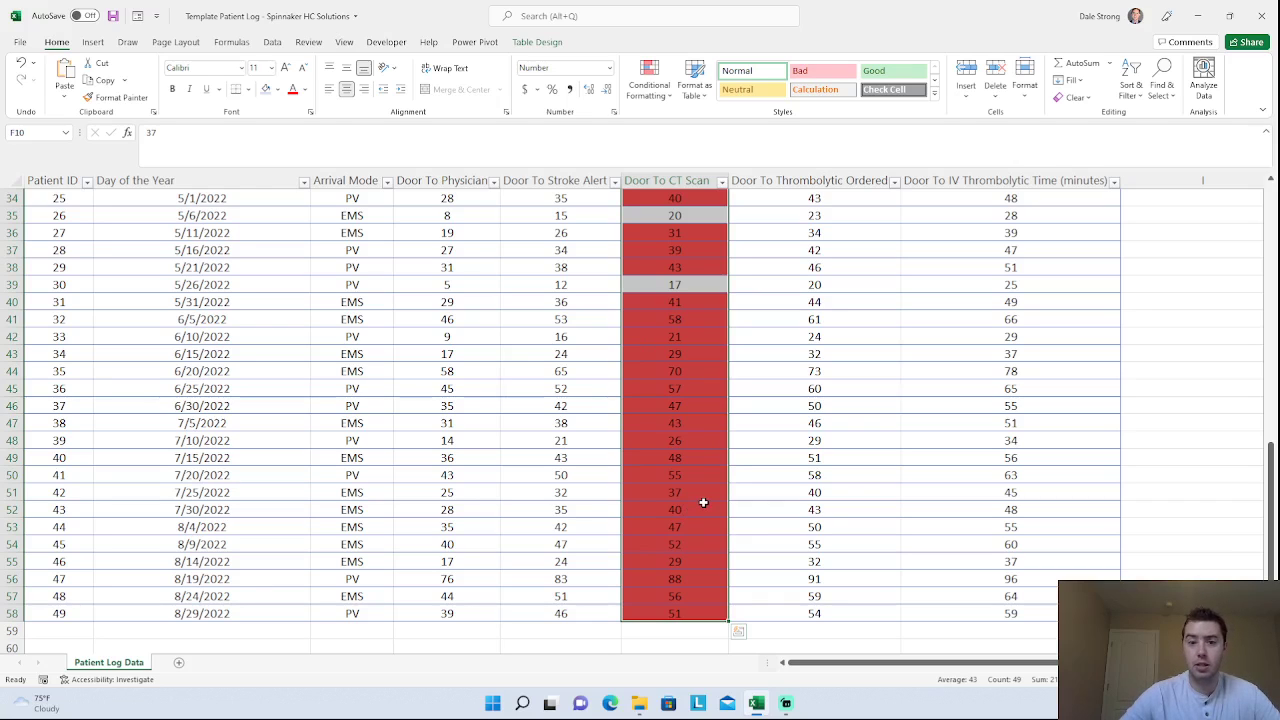
# Select the first patient's Door To CT Scan value and review the table's conditional formatting rules in the Rules Manager.
pyautogui.scroll(2, 697, 528)
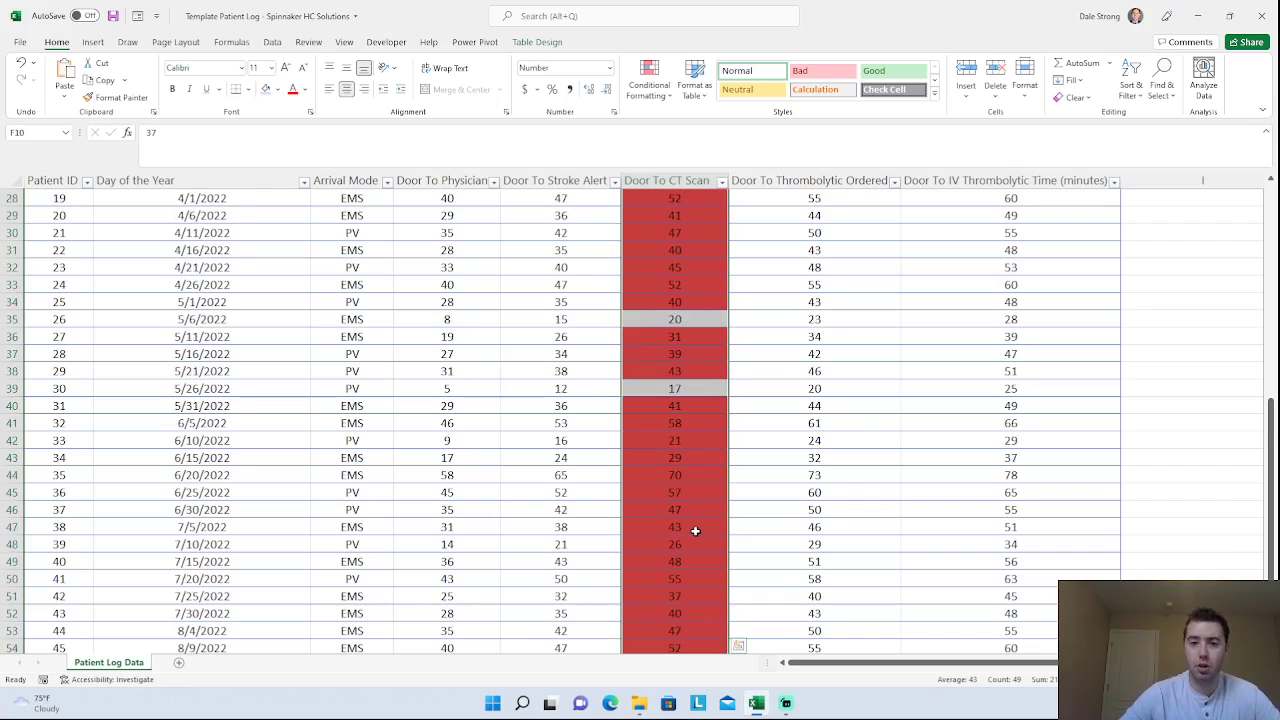
pyautogui.scroll(5, 695, 530)
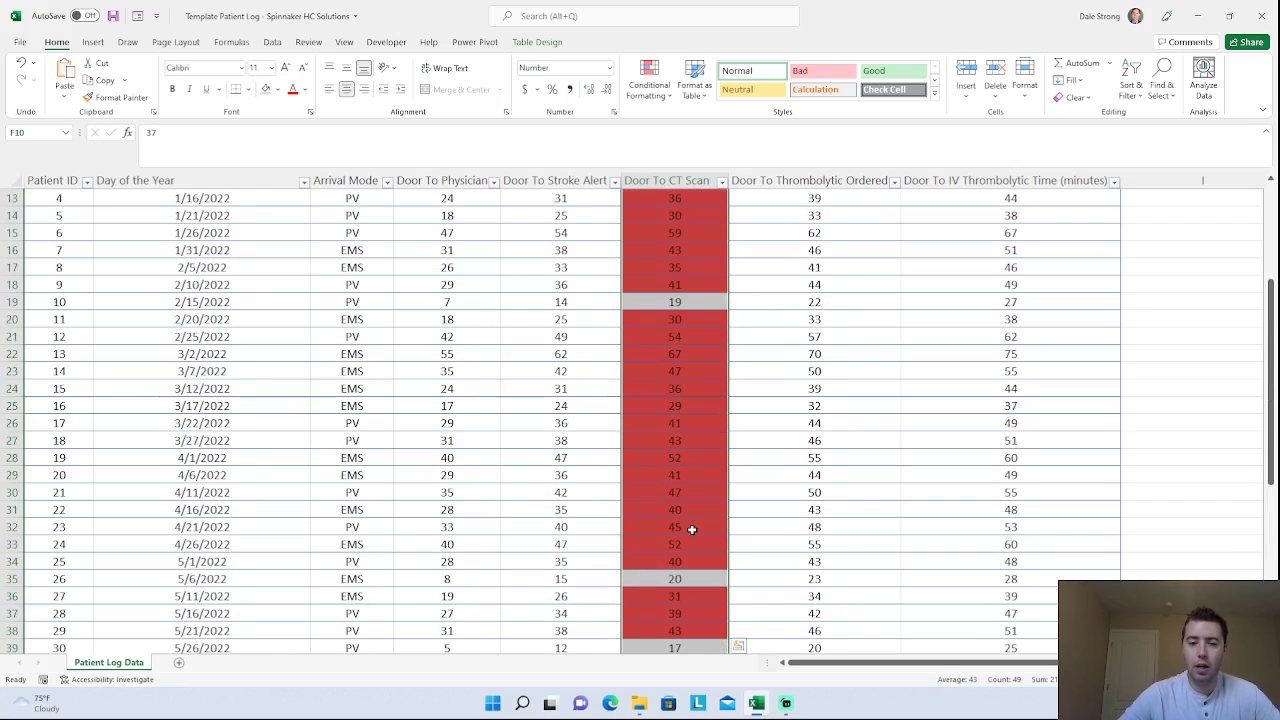
pyautogui.scroll(2, 708, 397)
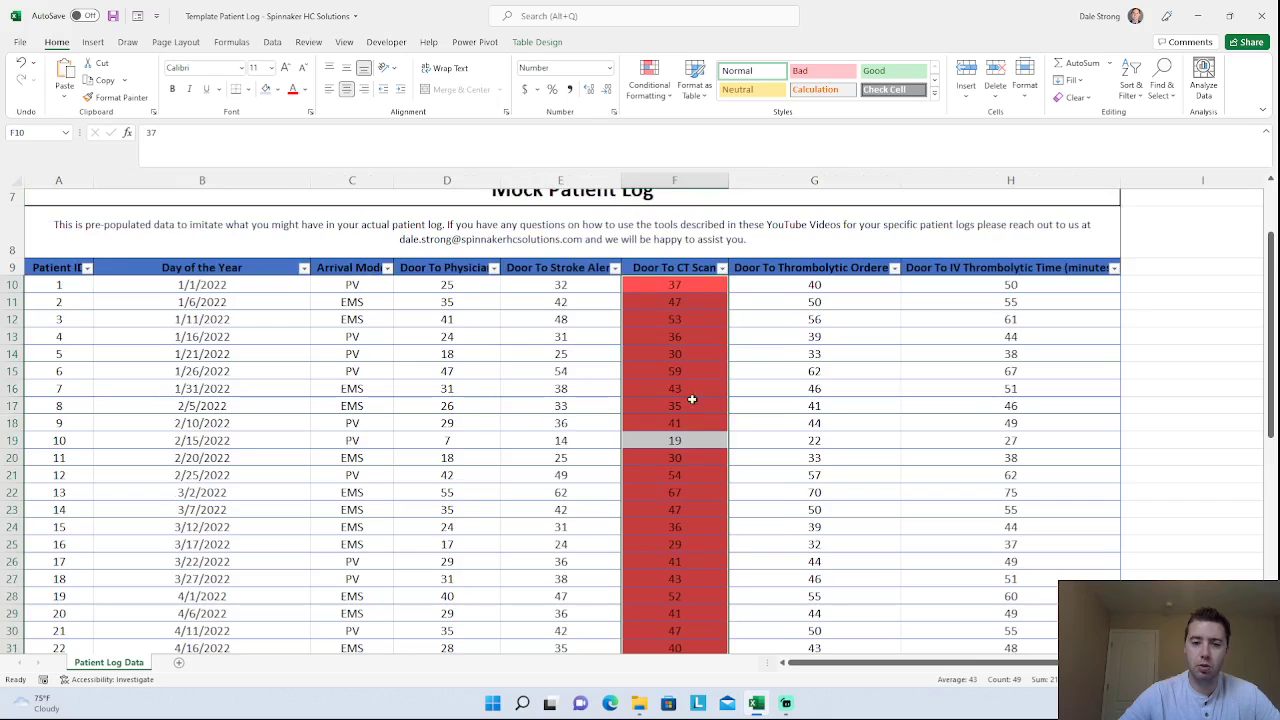
pyautogui.click(695, 291)
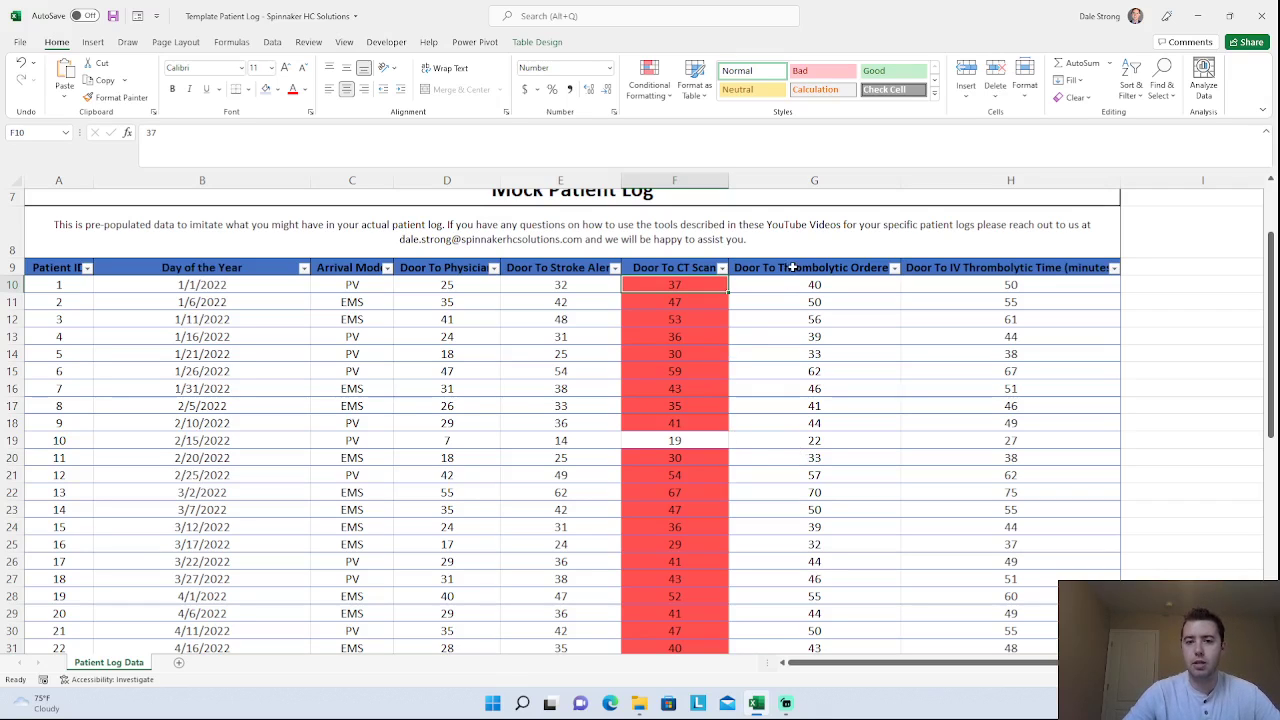
pyautogui.click(644, 88)
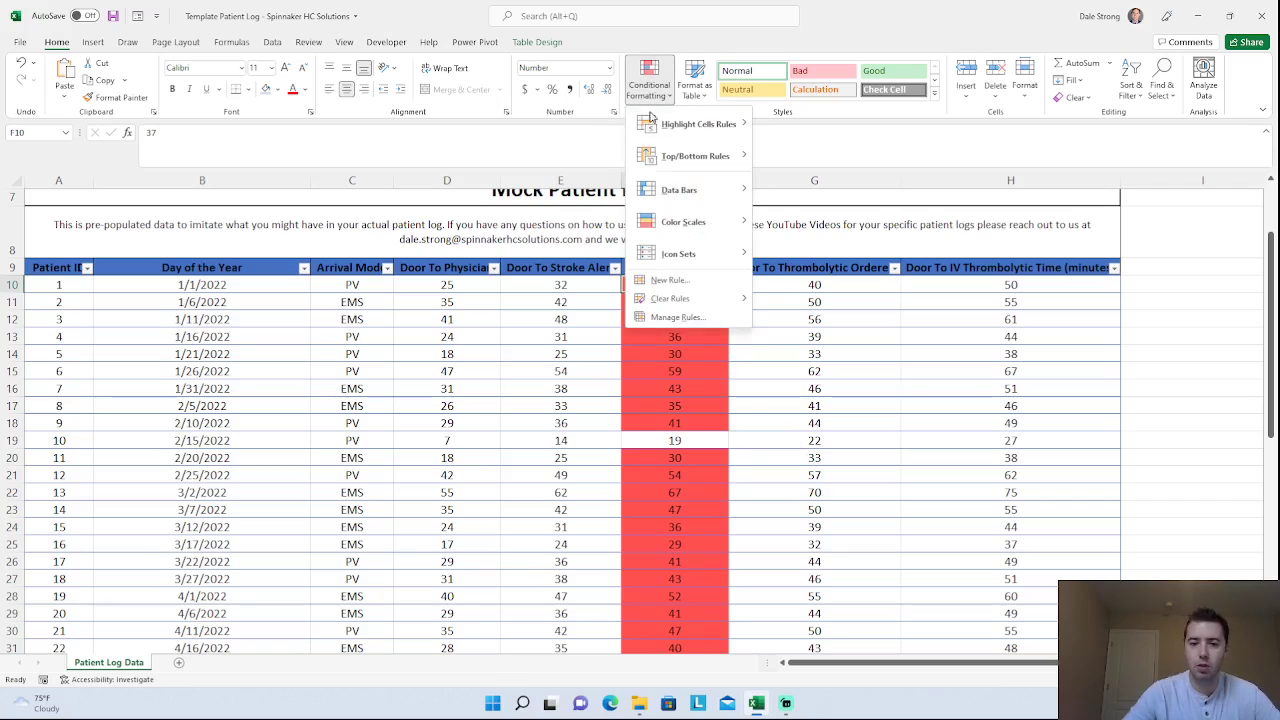
pyautogui.click(679, 317)
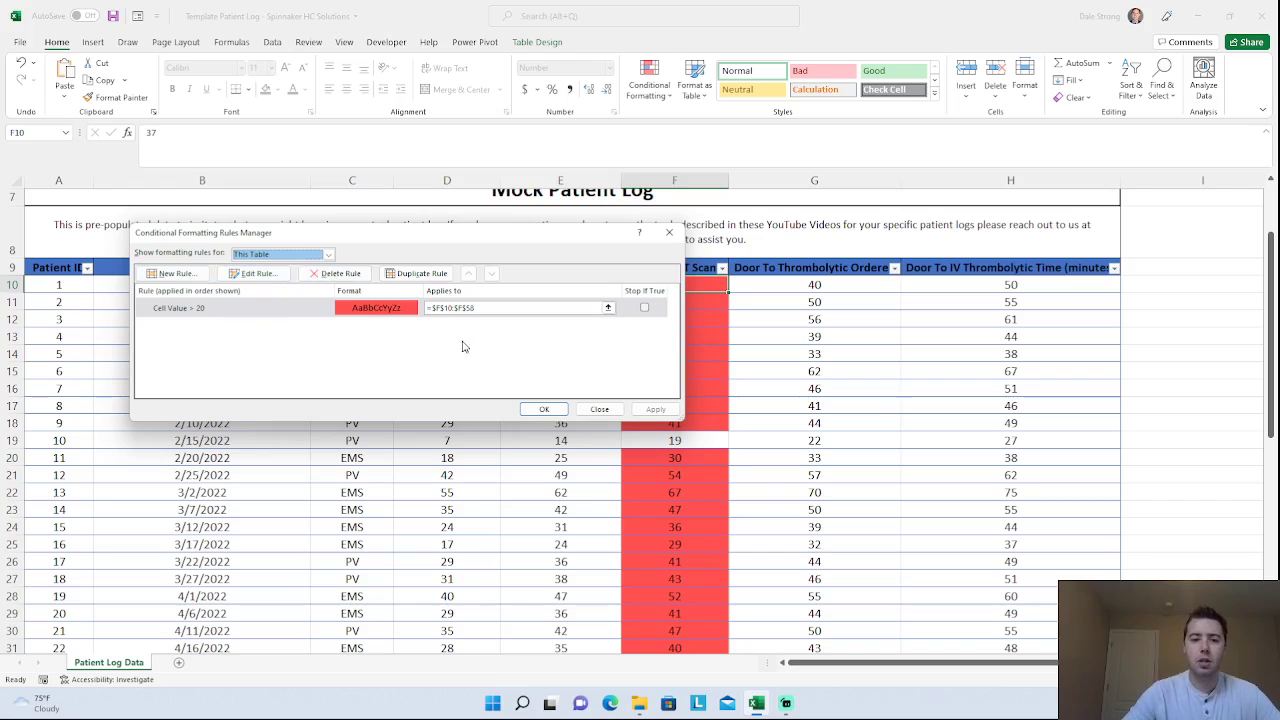
pyautogui.click(544, 409)
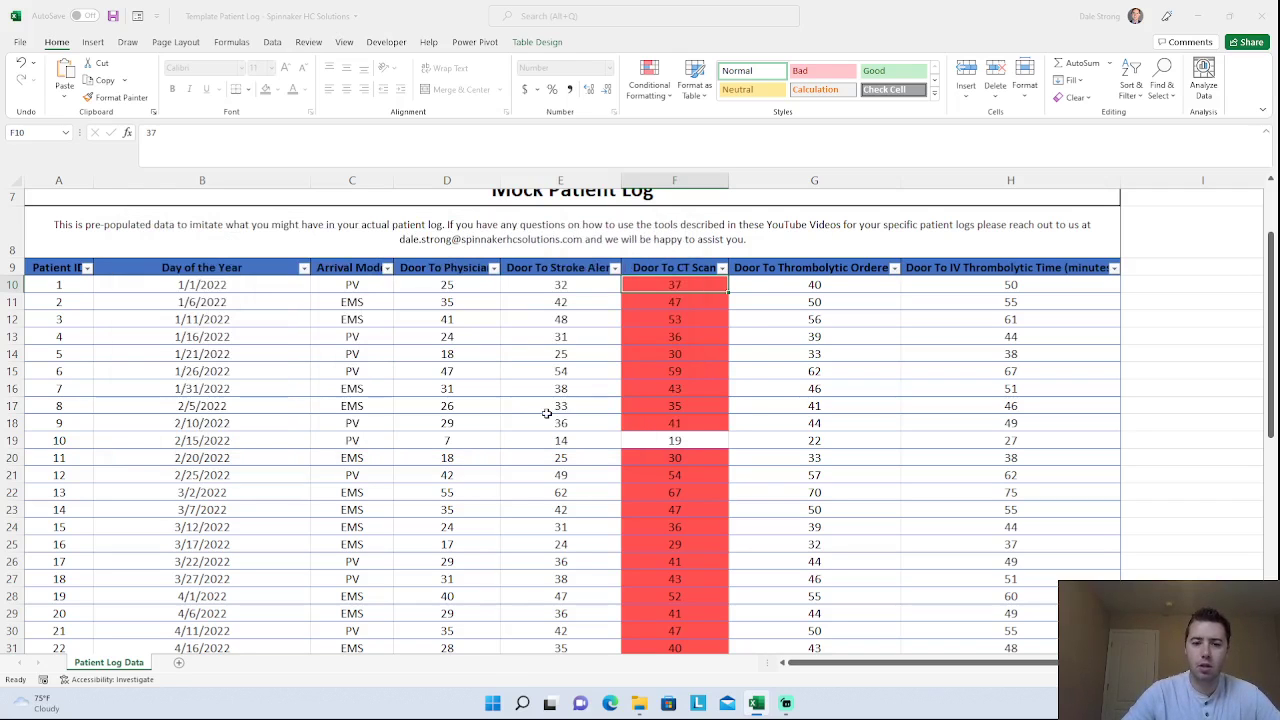
# Close the patient log workbook without saving the changes.
pyautogui.click(1262, 20)
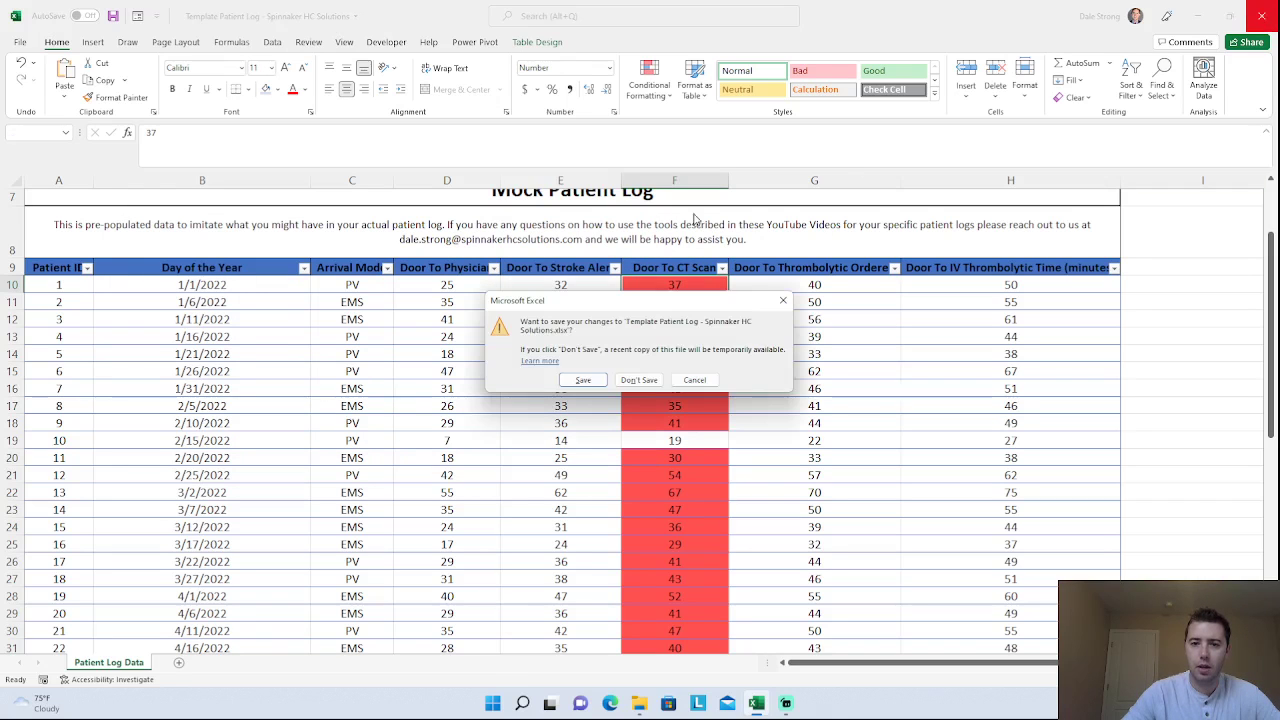
pyautogui.click(646, 378)
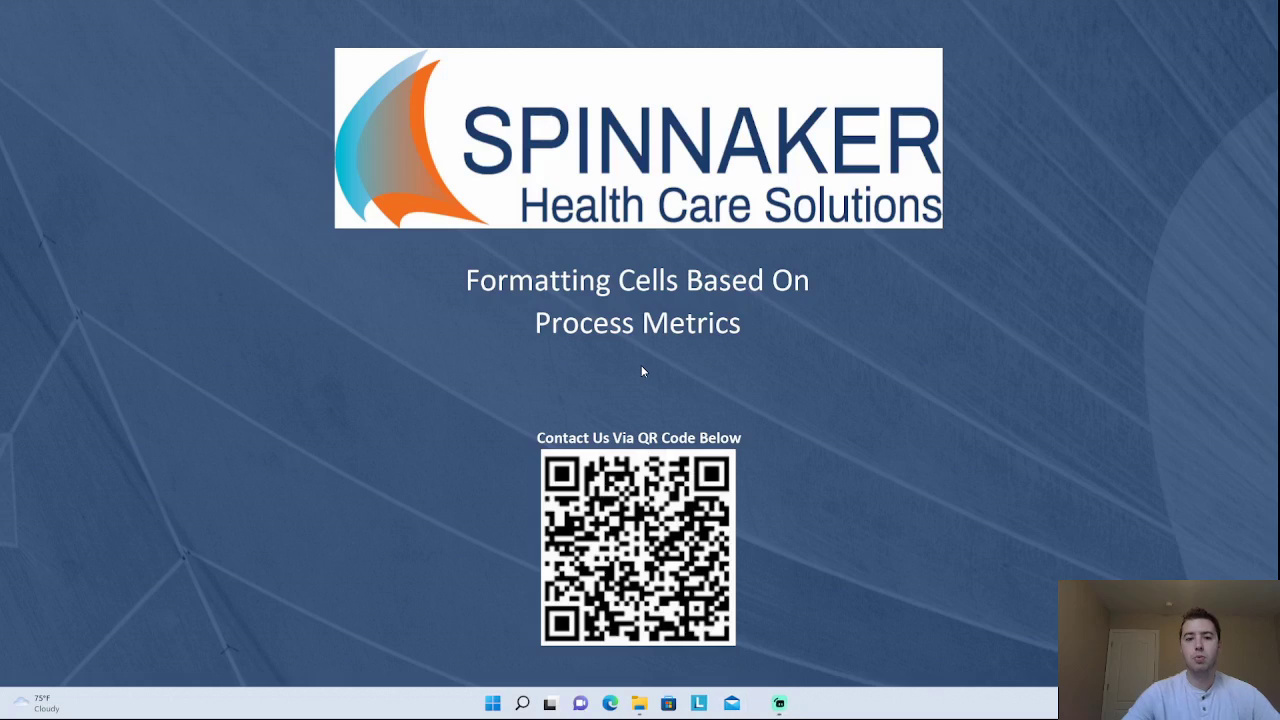